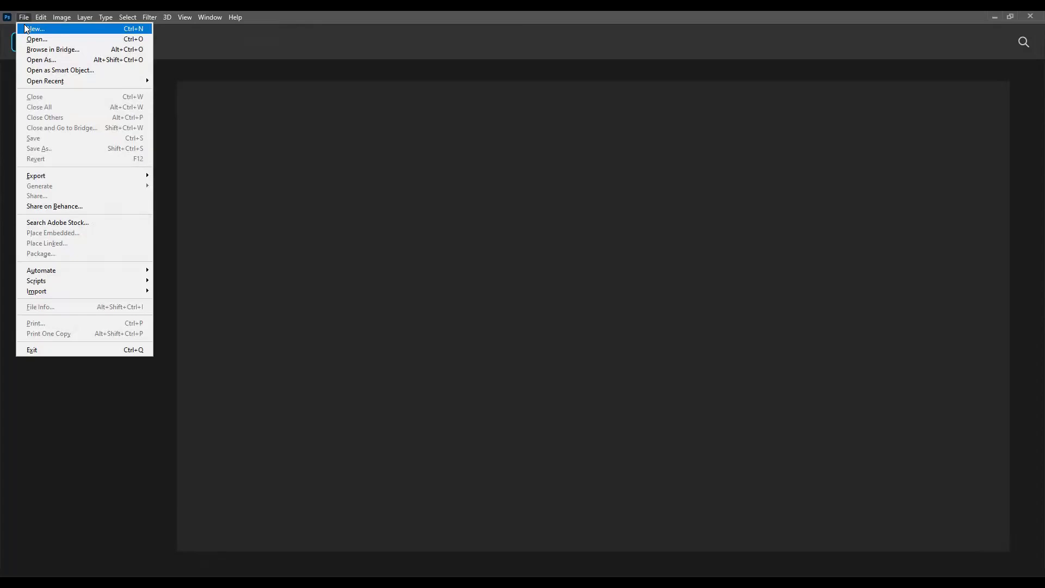
Create a new 5 × 5 inch RGB document at 200 pixels/centimeter with a white background.
{"action": "left_click", "coordinate": [33, 29]}
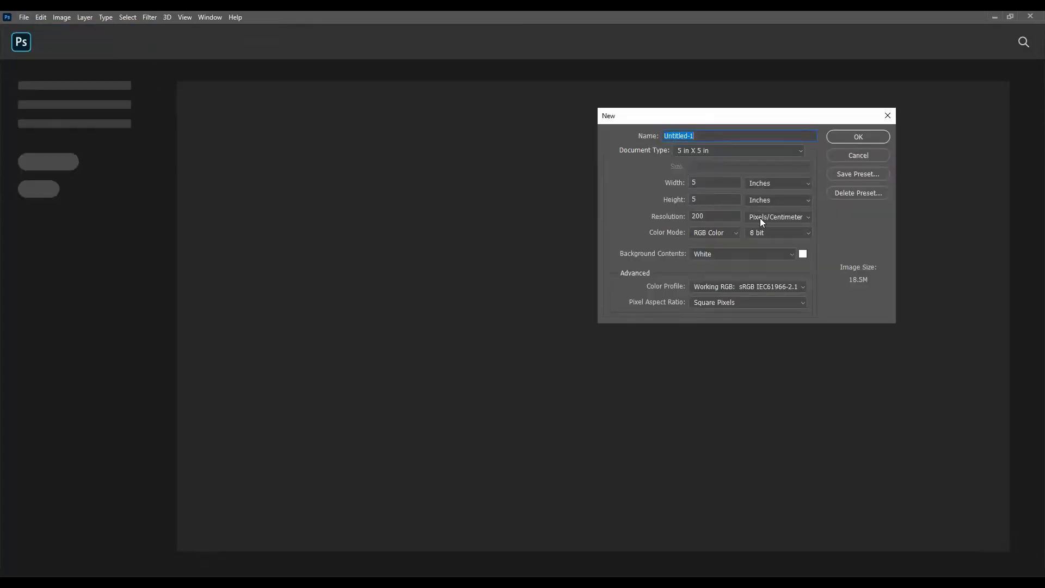
{"action": "double_click", "coordinate": [709, 216]}
{"action": "left_click", "coordinate": [844, 139]}
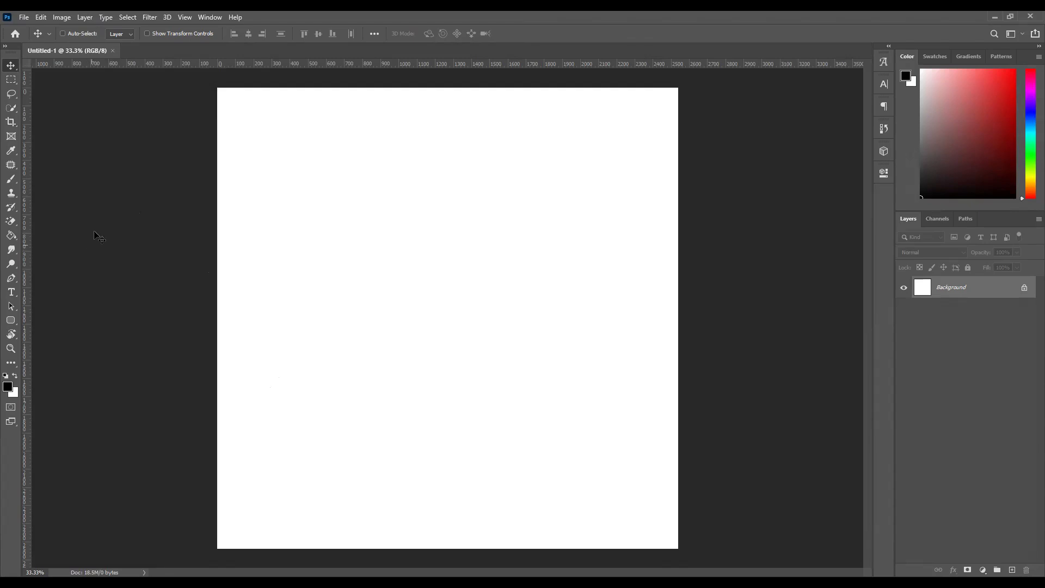
Open image 1 from the MAHASHIVRATRI 2K25 folder and bring its orange texture into the Untitled-1 document.
{"action": "left_click", "coordinate": [24, 17]}
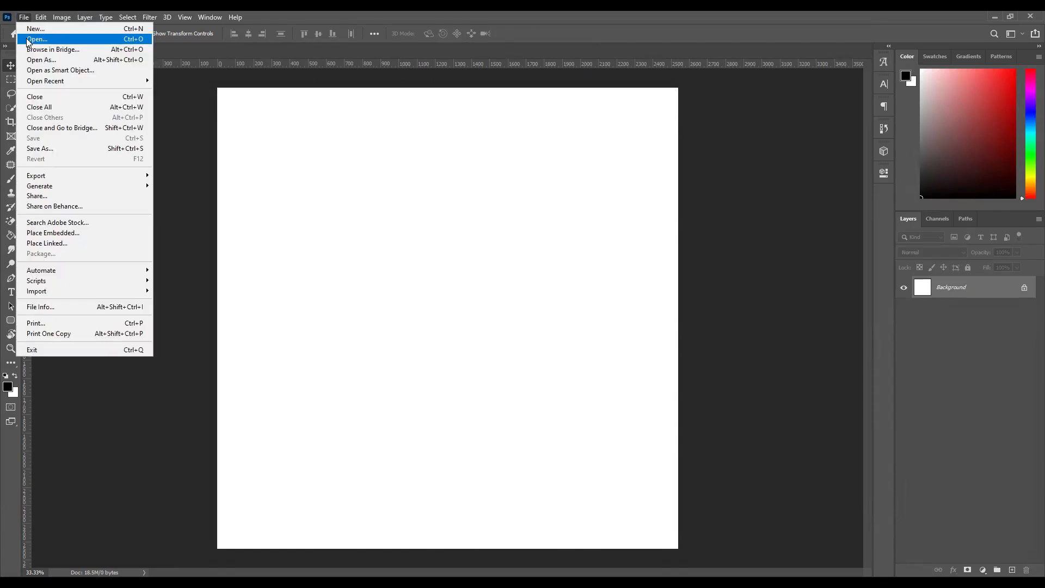
{"action": "left_click", "coordinate": [37, 38]}
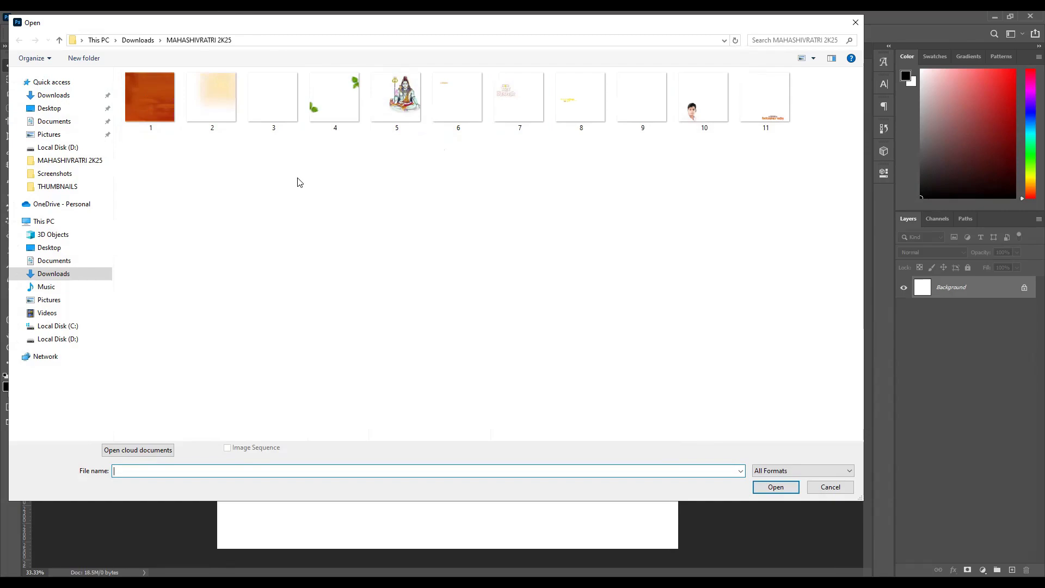
{"action": "left_click", "coordinate": [167, 119]}
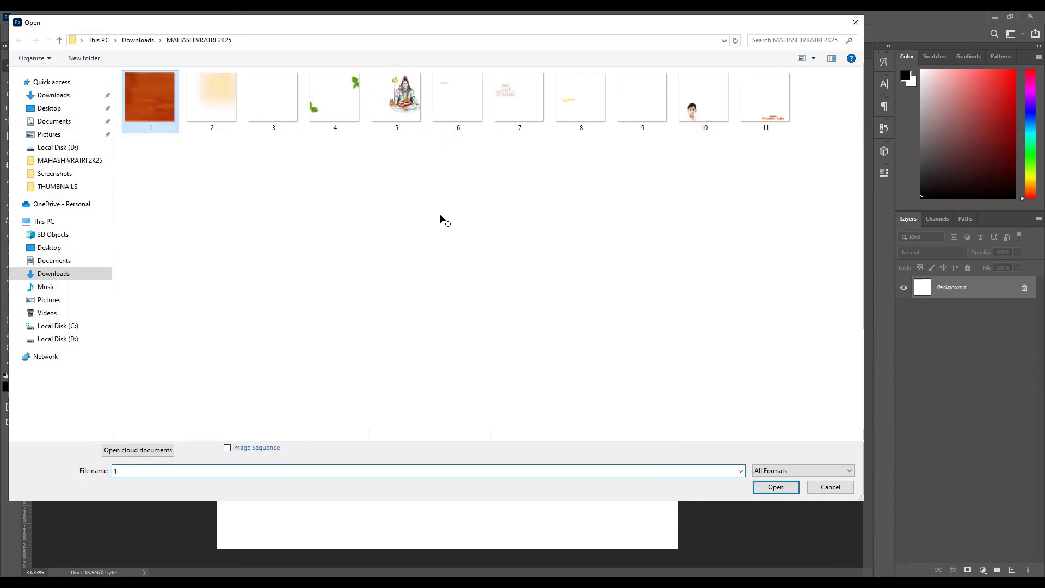
{"action": "key", "text": "Return"}
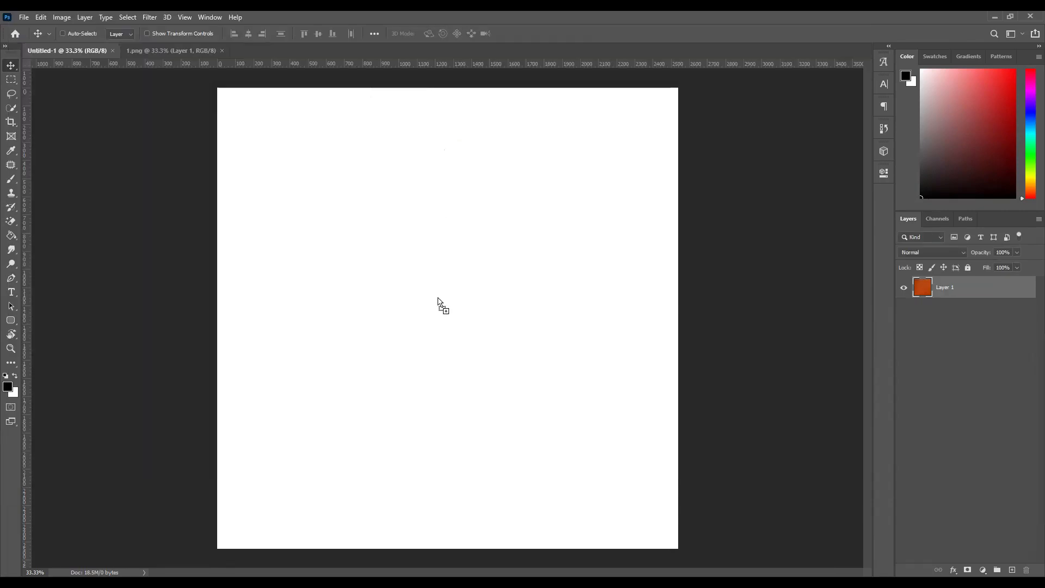
{"action": "left_click_drag", "start_coordinate": [438, 299], "coordinate": [438, 300]}
{"action": "key", "text": "m"}
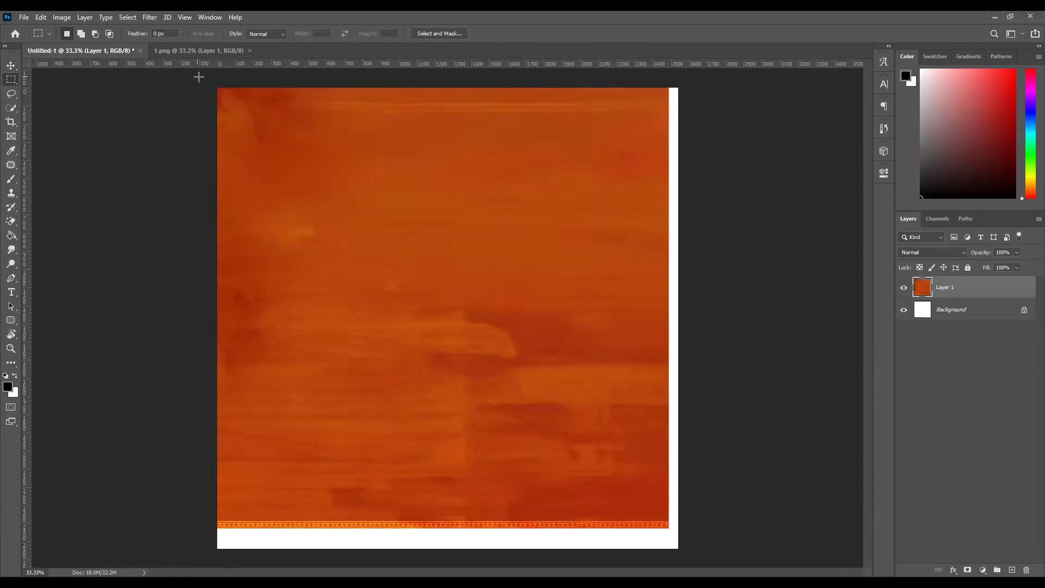
Align the orange texture layer to the canvas centre horizontally and vertically, then close 1.png.
{"action": "key", "text": "v"}
{"action": "key", "text": "ctrl+a"}
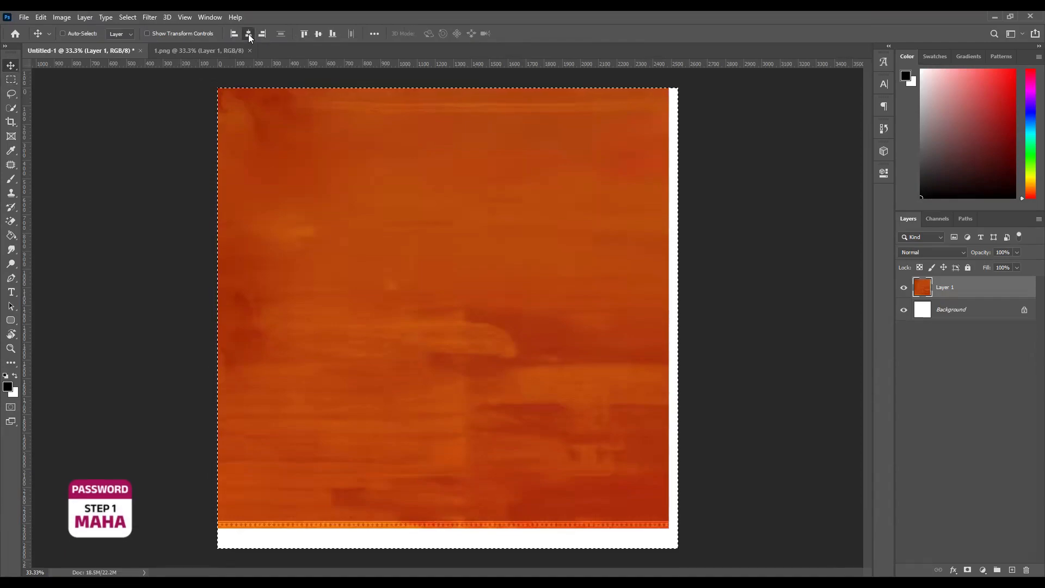
{"action": "left_click", "coordinate": [248, 33]}
{"action": "left_click", "coordinate": [318, 34]}
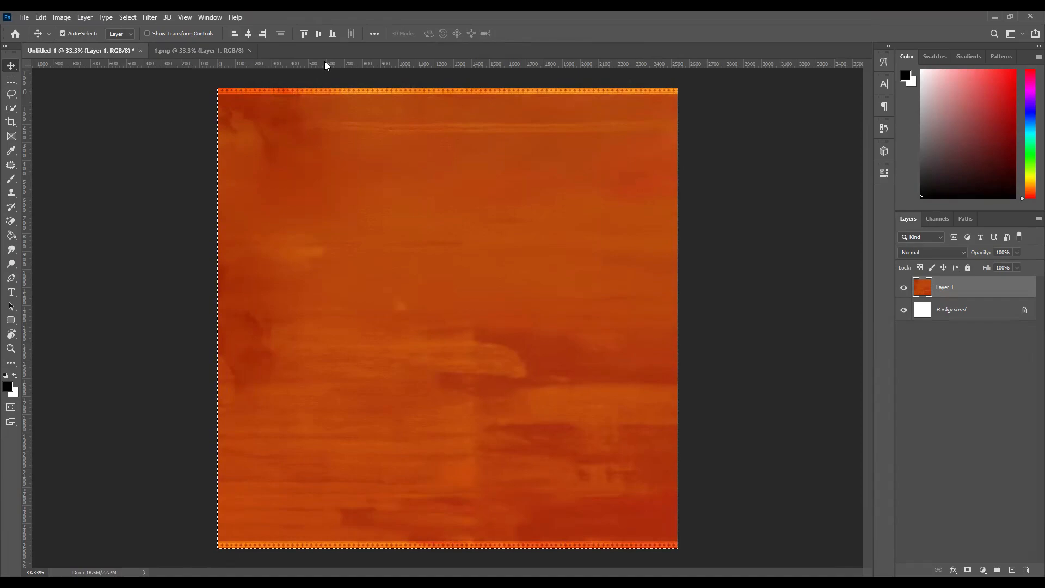
{"action": "key", "text": "ctrl+d"}
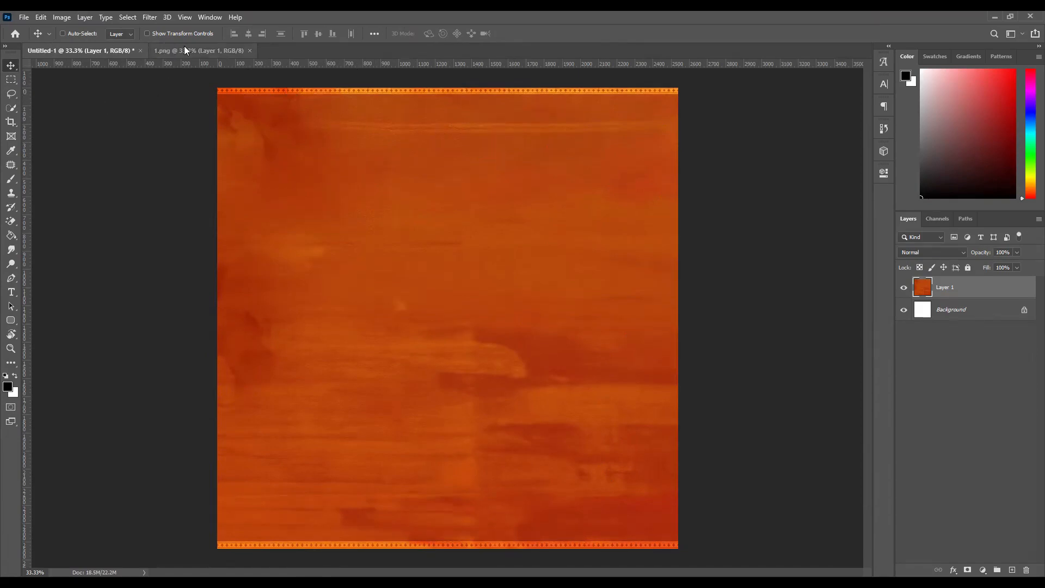
{"action": "left_click", "coordinate": [249, 51]}
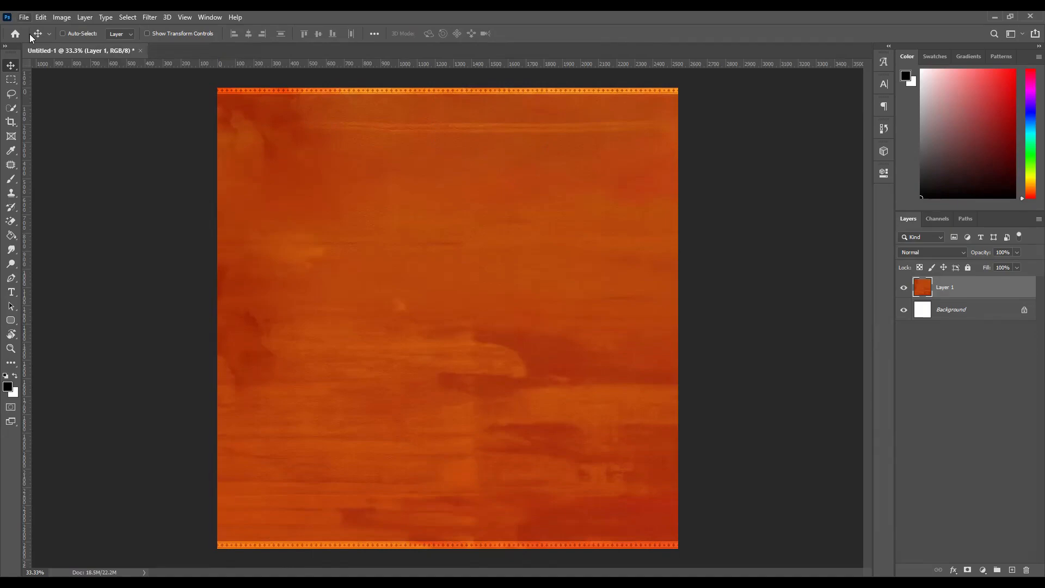
Open image 2 and place its sunburst in the poster's upper-right area, flush with the top and right edges.
{"action": "key", "text": "ctrl+o"}
{"action": "double_click", "coordinate": [229, 112]}
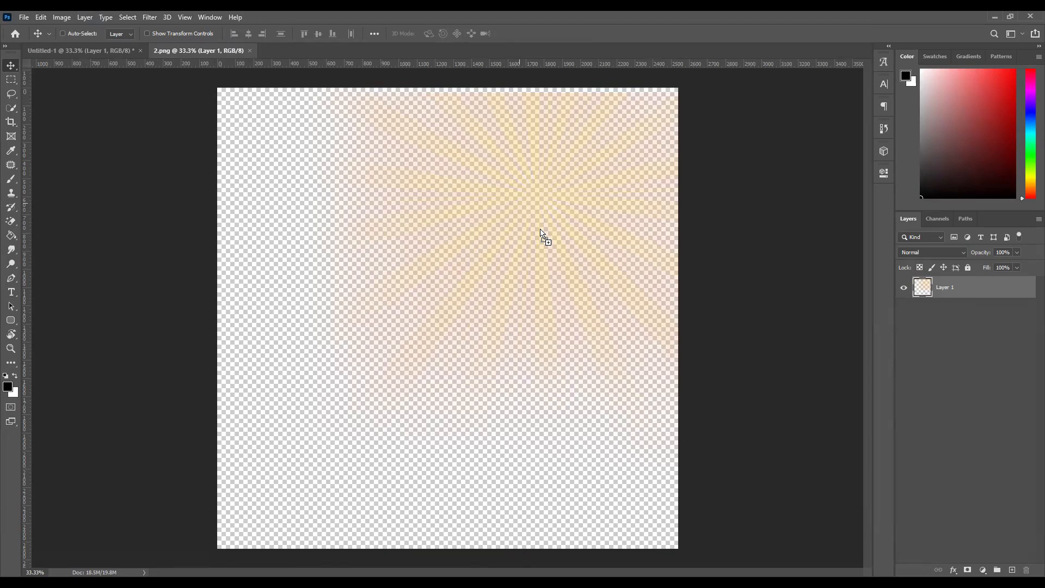
{"action": "left_click_drag", "start_coordinate": [540, 229], "coordinate": [563, 224]}
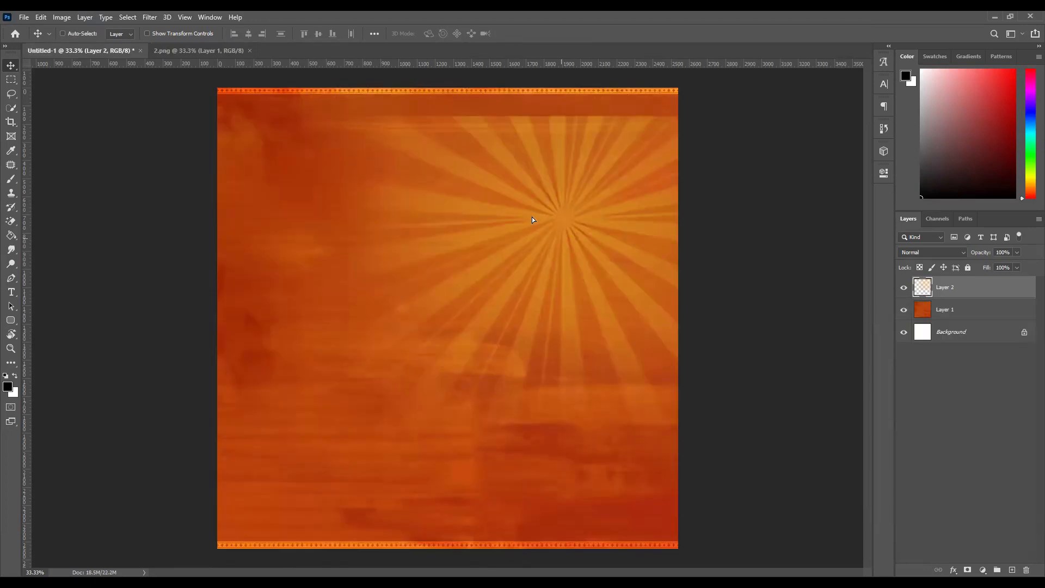
{"action": "left_click_drag", "start_coordinate": [532, 220], "coordinate": [505, 193]}
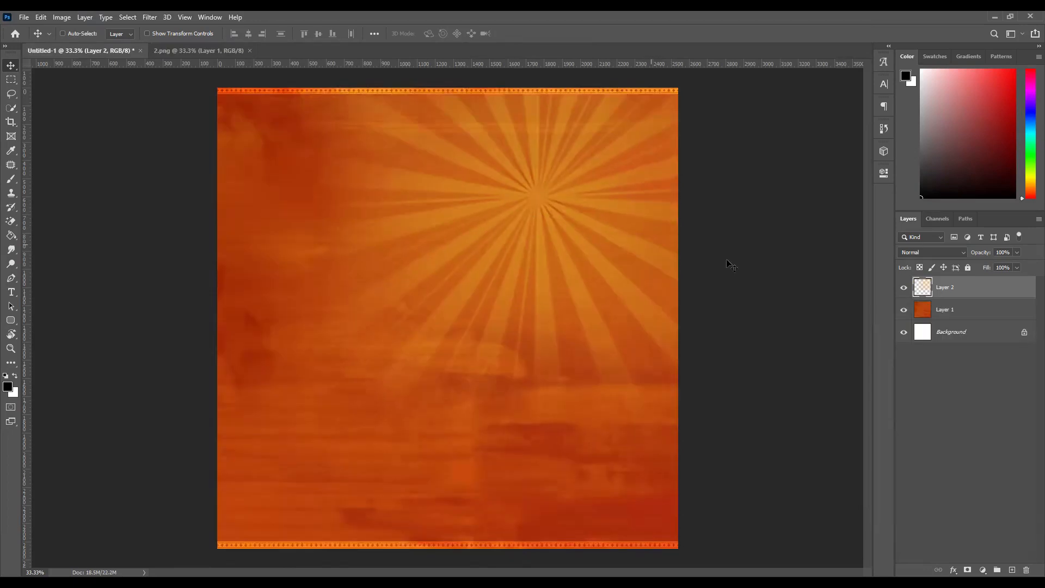
Set the sunburst layer's blend mode to Overlay and close 2.png.
{"action": "left_click", "coordinate": [914, 252]}
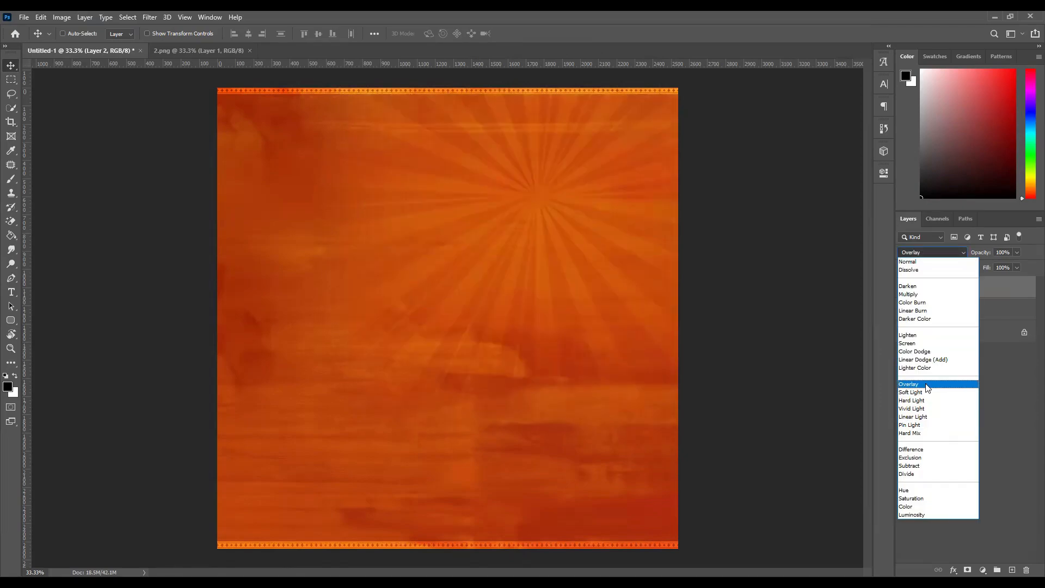
{"action": "left_click", "coordinate": [925, 384]}
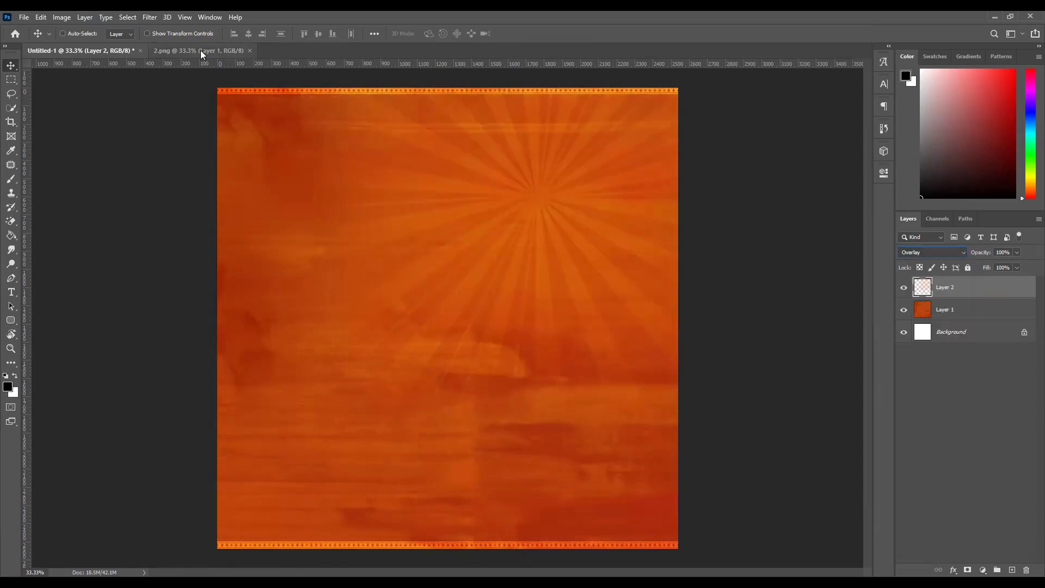
{"action": "left_click", "coordinate": [246, 51]}
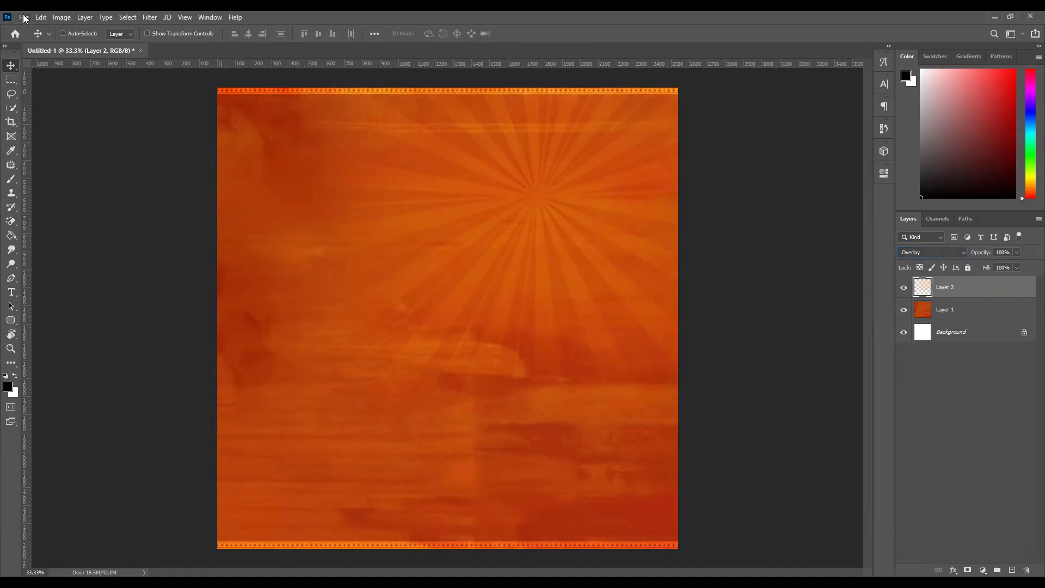
Open image 3 and place its faded white circle over the centre of the sunburst in the poster.
{"action": "key", "text": "ctrl+o"}
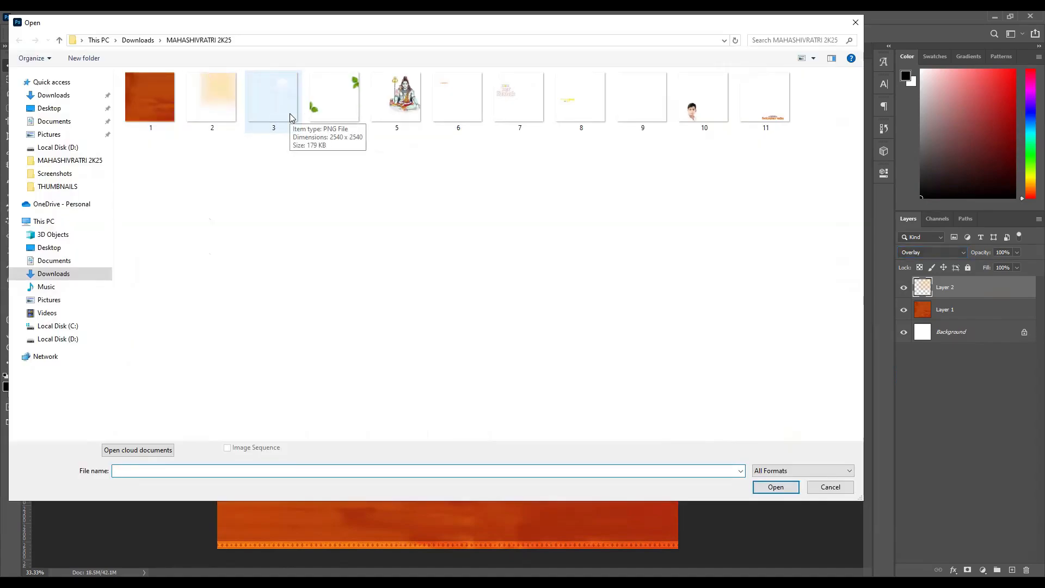
{"action": "double_click", "coordinate": [289, 113]}
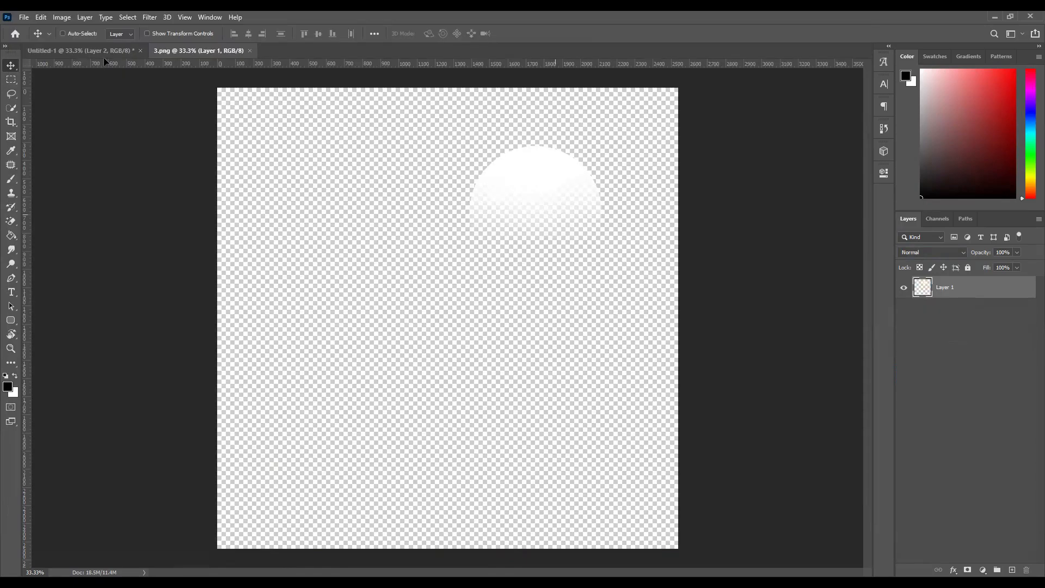
{"action": "left_click_drag", "start_coordinate": [103, 59], "coordinate": [532, 216]}
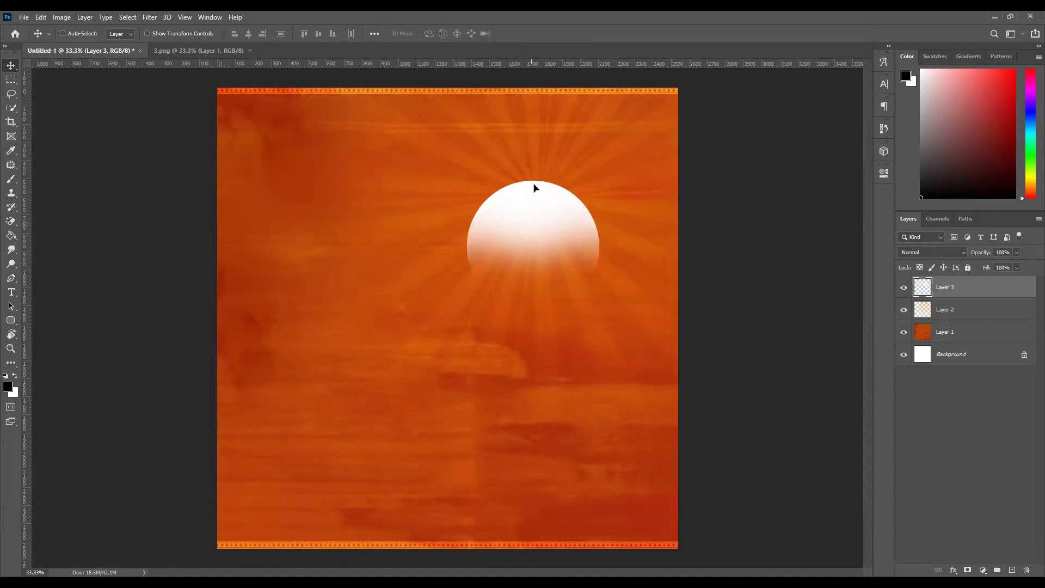
{"action": "left_click_drag", "start_coordinate": [536, 187], "coordinate": [540, 146]}
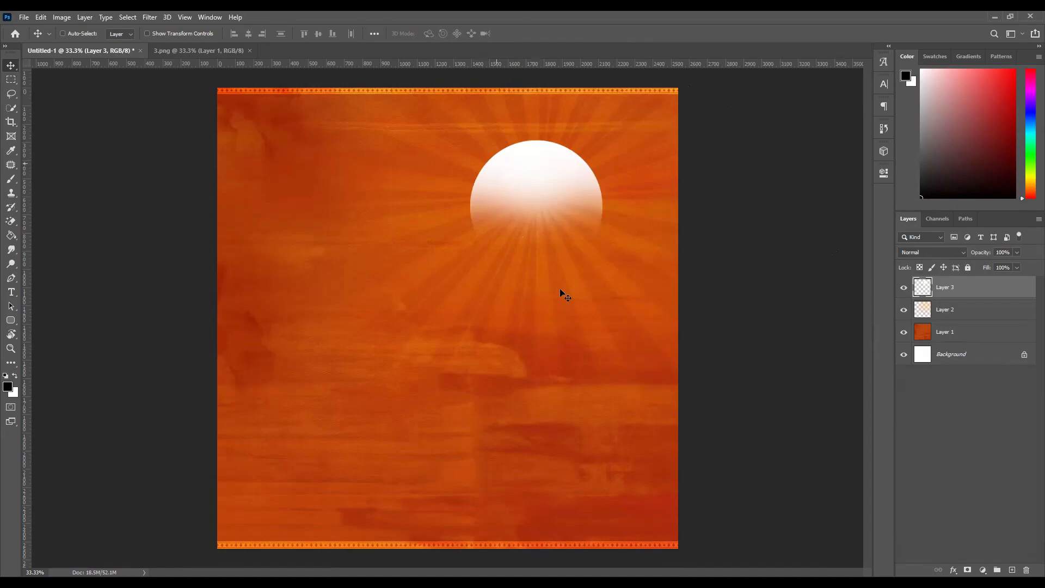
{"action": "left_click", "coordinate": [929, 254]}
{"action": "left_click", "coordinate": [929, 254]}
{"action": "left_click_drag", "start_coordinate": [528, 210], "coordinate": [556, 367]}
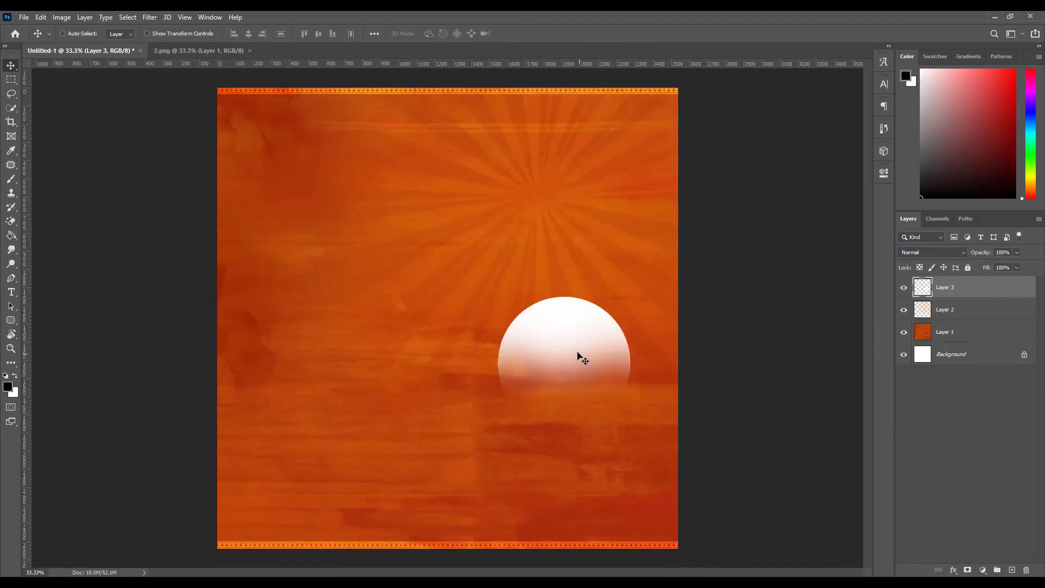
{"action": "key", "text": "ctrl+z"}
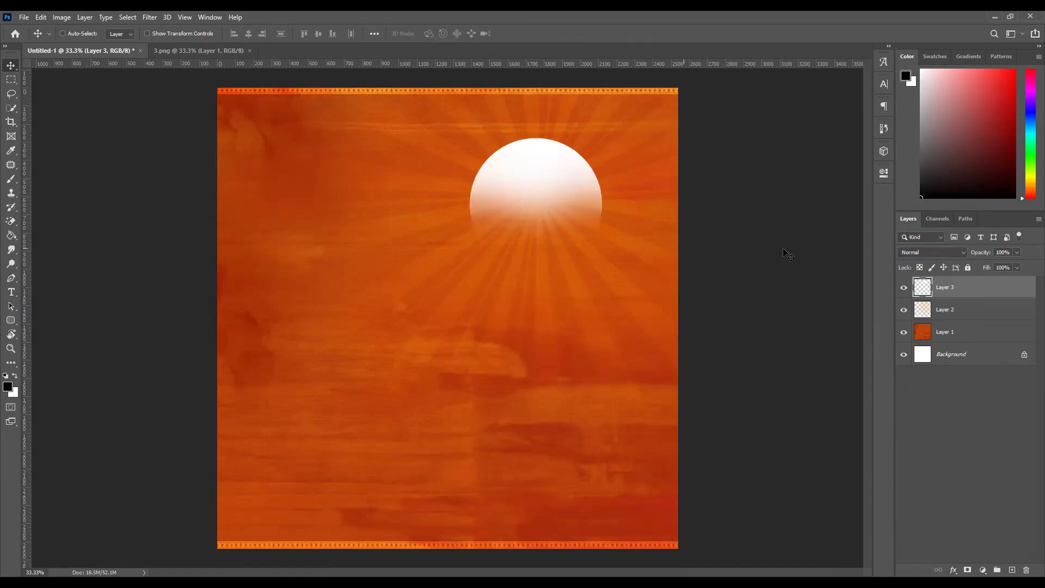
Set the white circle layer's blend mode to Overlay and nudge the circle to centre it on the sunburst rays.
{"action": "left_click", "coordinate": [917, 252]}
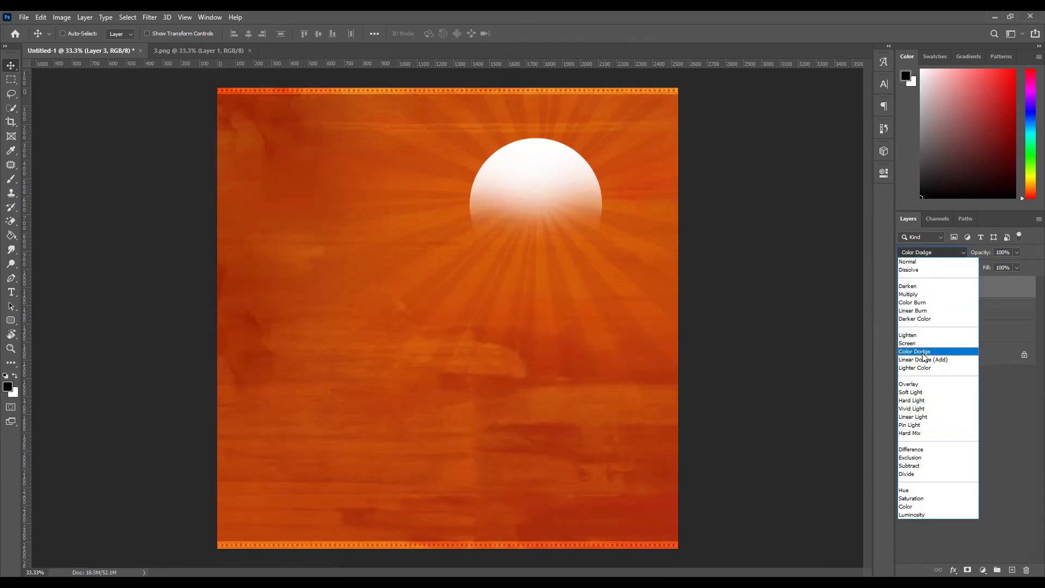
{"action": "left_click", "coordinate": [920, 385]}
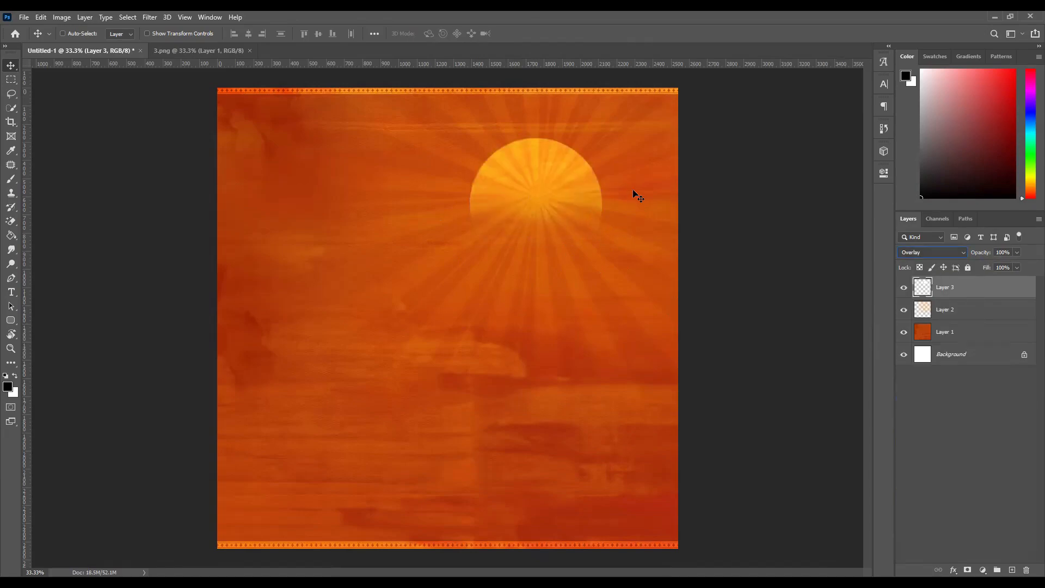
{"action": "scroll", "coordinate": [526, 173], "scroll_direction": "up", "scroll_amount": 2}
{"action": "scroll", "coordinate": [570, 185], "scroll_direction": "up", "scroll_amount": 3}
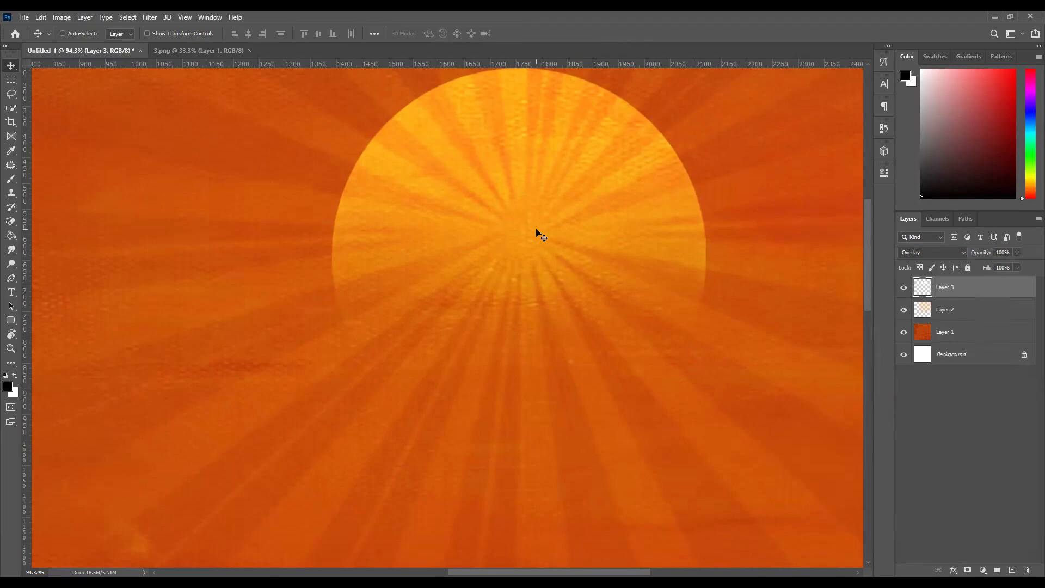
{"action": "left_click_drag", "start_coordinate": [542, 230], "coordinate": [539, 230]}
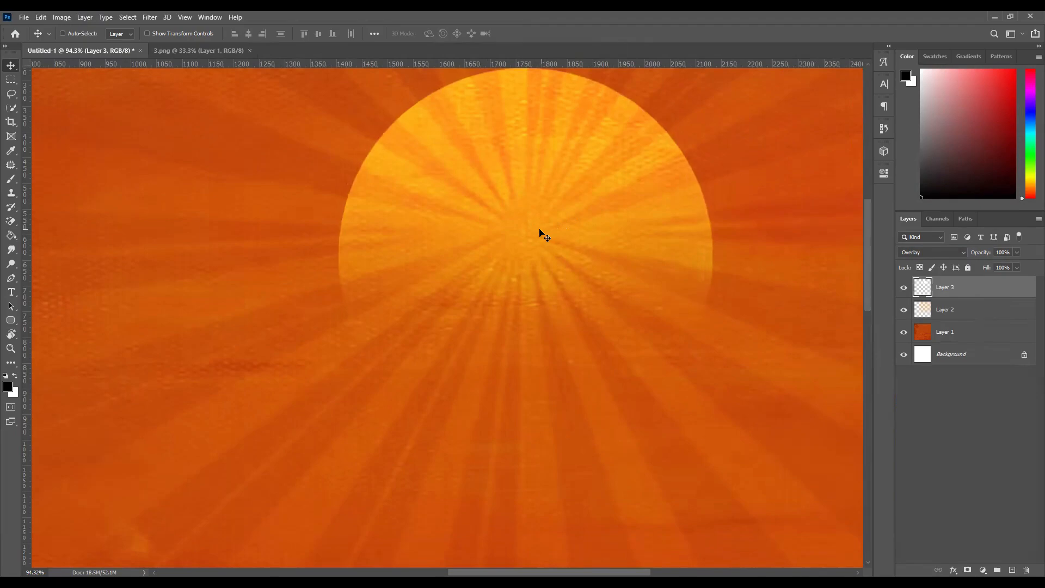
{"action": "scroll", "coordinate": [535, 226], "scroll_direction": "down", "scroll_amount": 5}
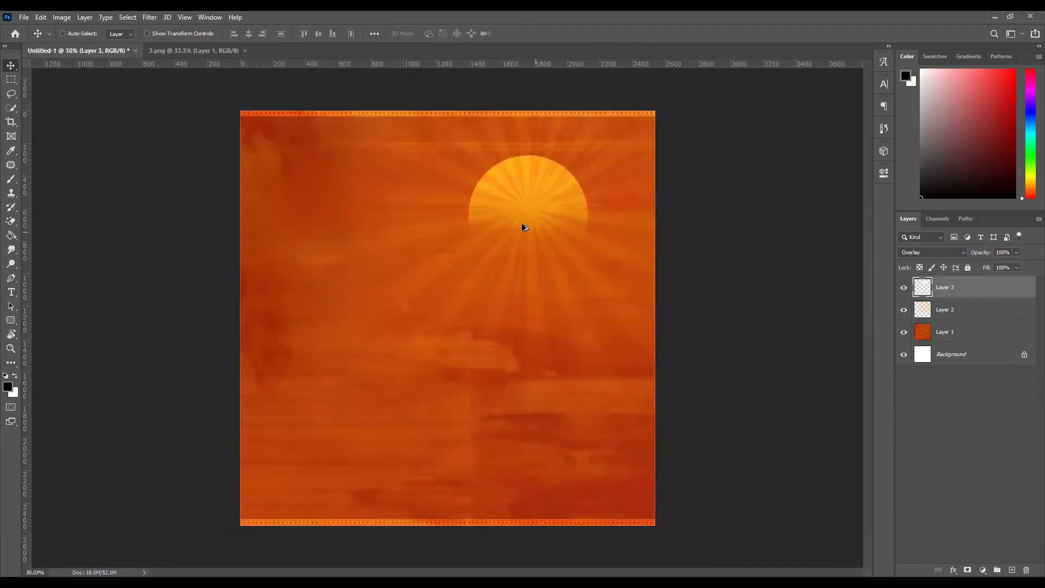
Close 3.png and place the seated Shiva figure from image 5 in front of the sun circle at its original size.
{"action": "left_click", "coordinate": [244, 50]}
{"action": "left_click", "coordinate": [24, 16]}
{"action": "left_click", "coordinate": [41, 40]}
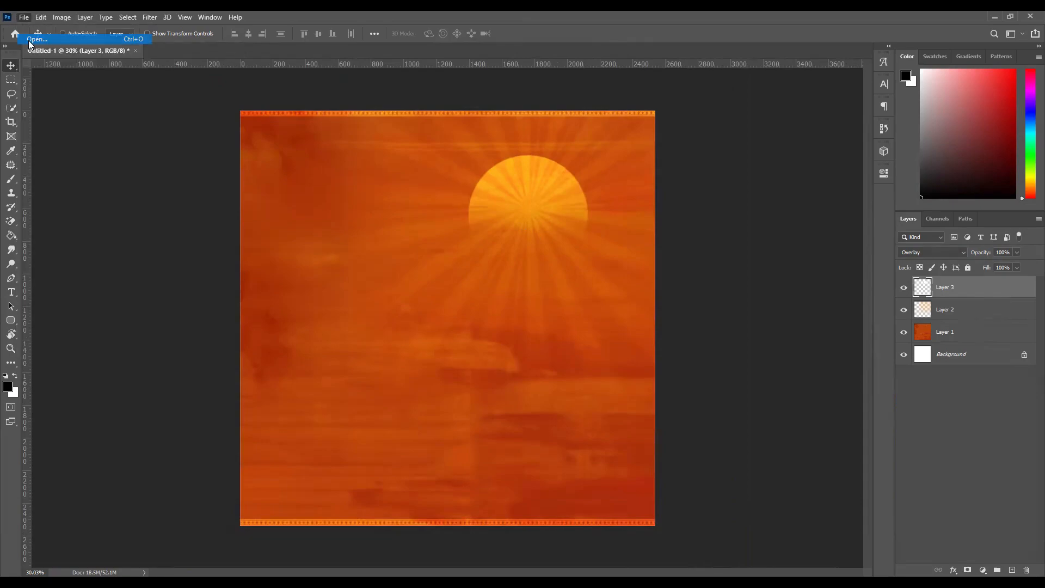
{"action": "double_click", "coordinate": [396, 126]}
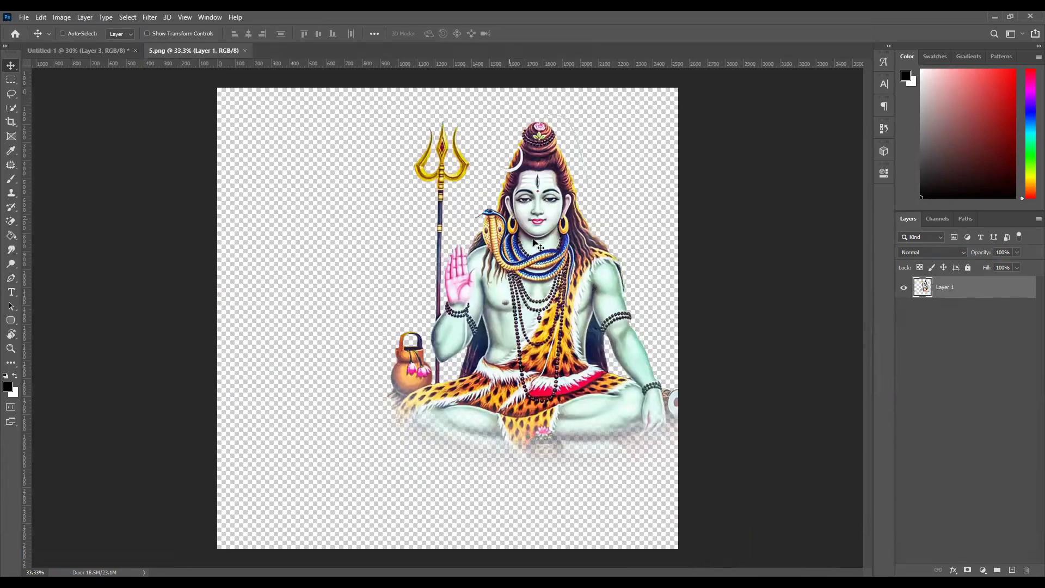
{"action": "left_click_drag", "start_coordinate": [108, 53], "coordinate": [533, 315]}
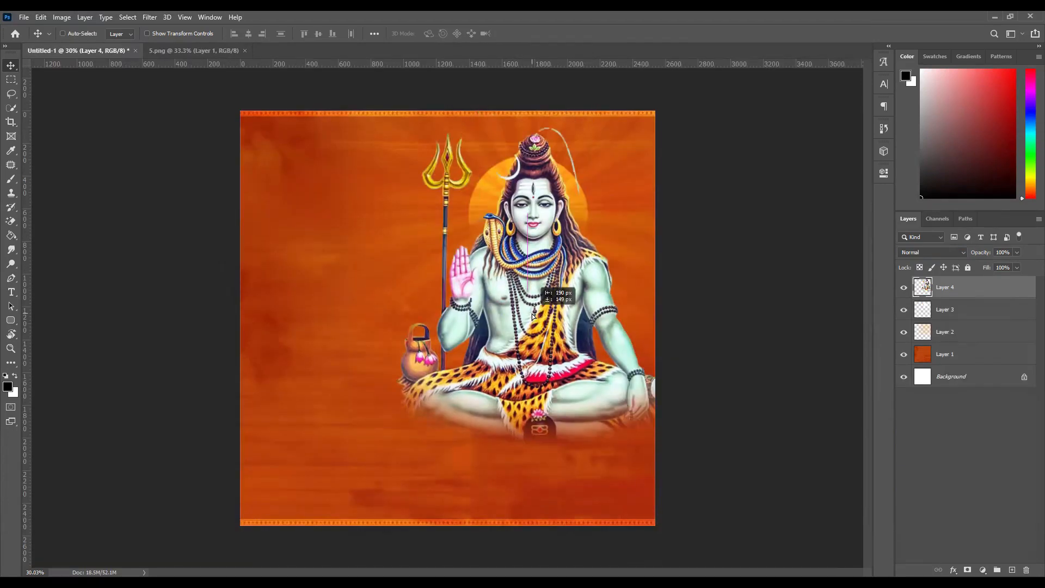
{"action": "key", "text": "ctrl+t"}
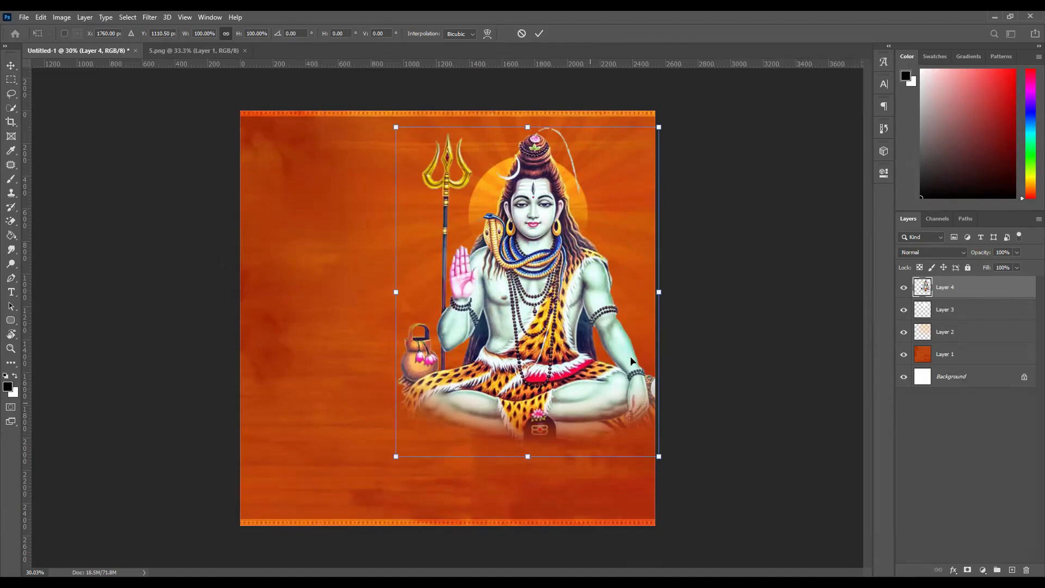
{"action": "left_click", "coordinate": [538, 34]}
{"action": "scroll", "coordinate": [490, 228], "scroll_direction": "up", "scroll_amount": 2}
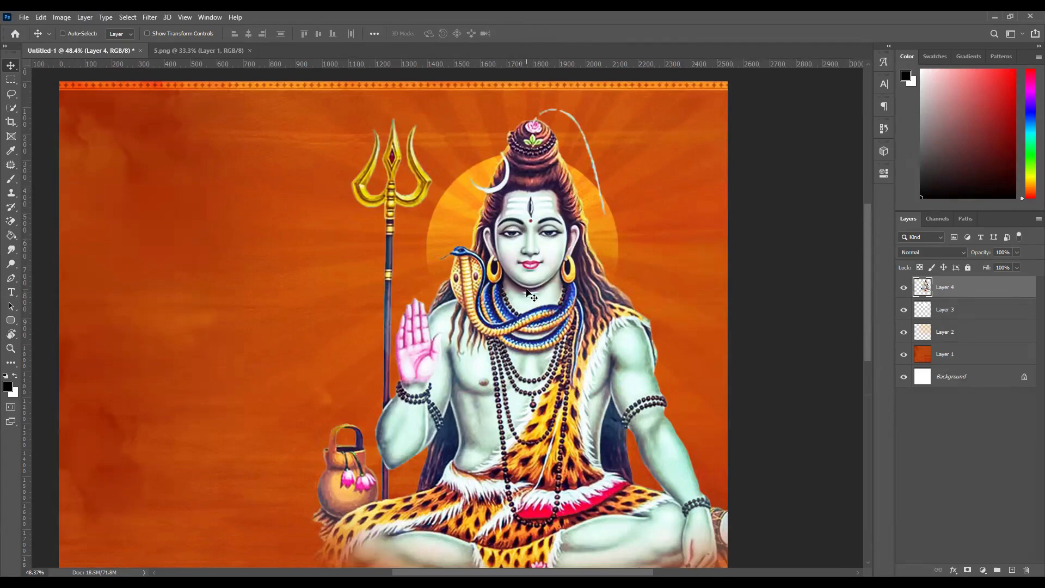
{"action": "scroll", "coordinate": [518, 284], "scroll_direction": "down", "scroll_amount": 3}
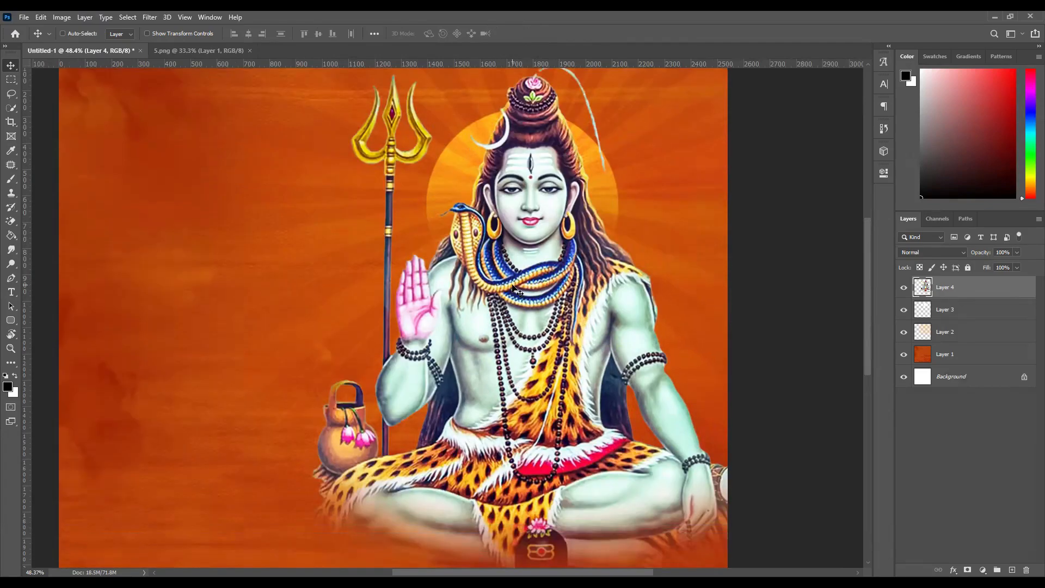
{"action": "scroll", "coordinate": [575, 489], "scroll_direction": "down", "scroll_amount": 2}
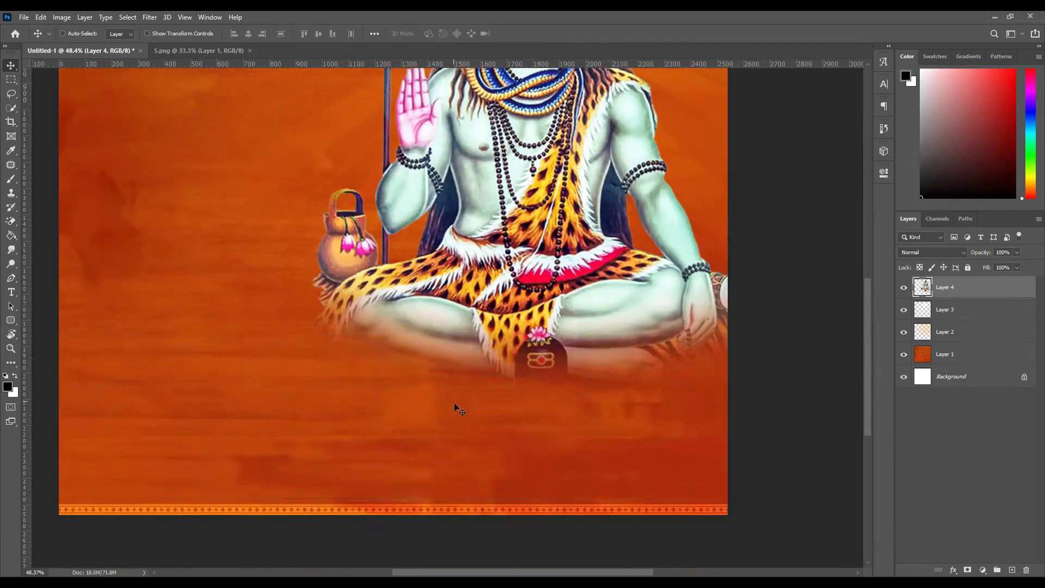
Shift the seated Shiva figure slightly up and left in front of the sun circle.
{"action": "scroll", "coordinate": [537, 415], "scroll_direction": "up", "scroll_amount": 4}
{"action": "scroll", "coordinate": [523, 318], "scroll_direction": "up", "scroll_amount": 1}
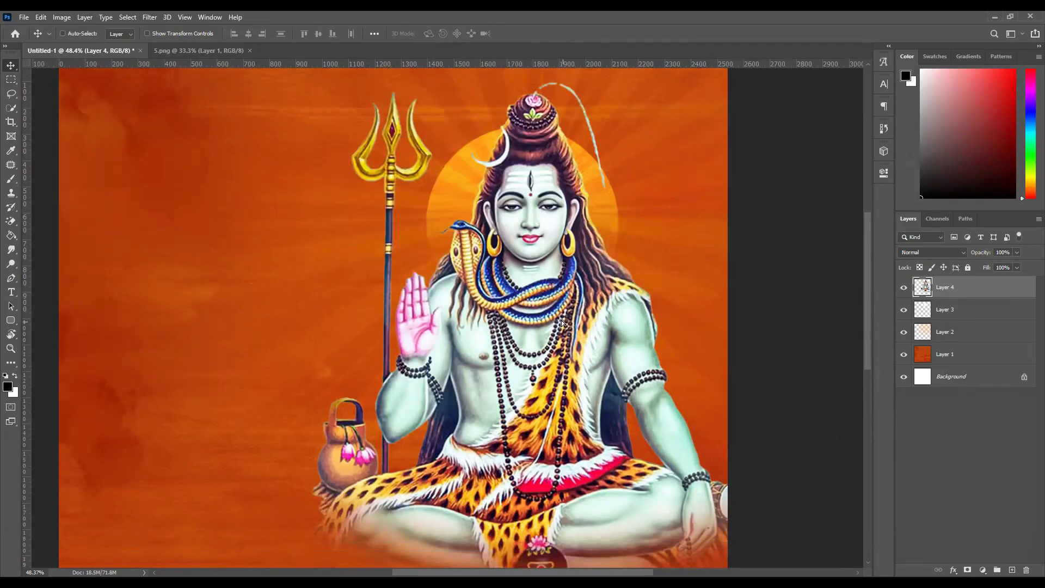
{"action": "left_click_drag", "start_coordinate": [561, 321], "coordinate": [556, 312]}
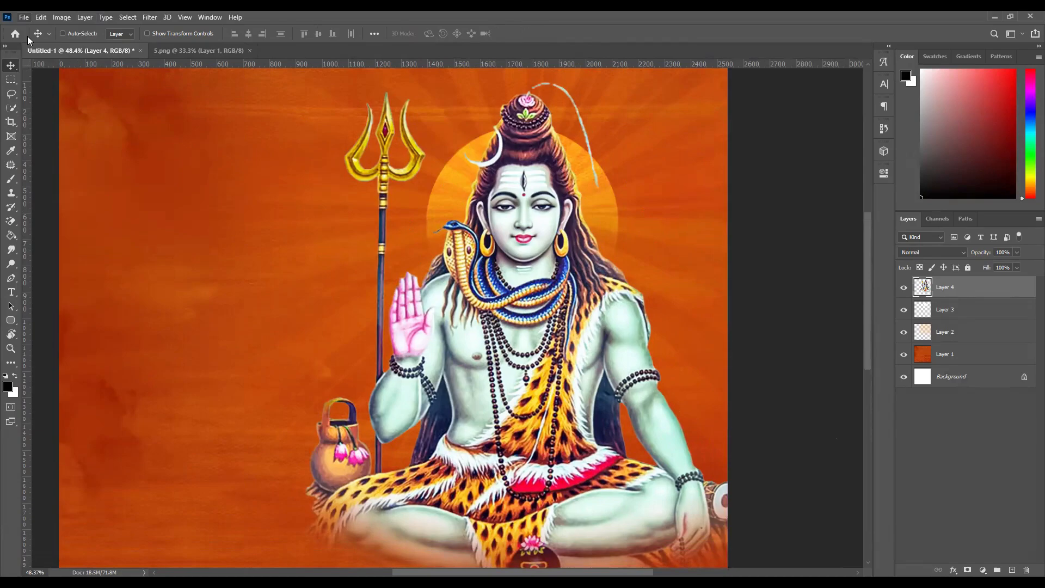
Open image 4 and place its blurred green leaves over the poster artwork.
{"action": "key", "text": "ctrl+o"}
{"action": "double_click", "coordinate": [333, 107]}
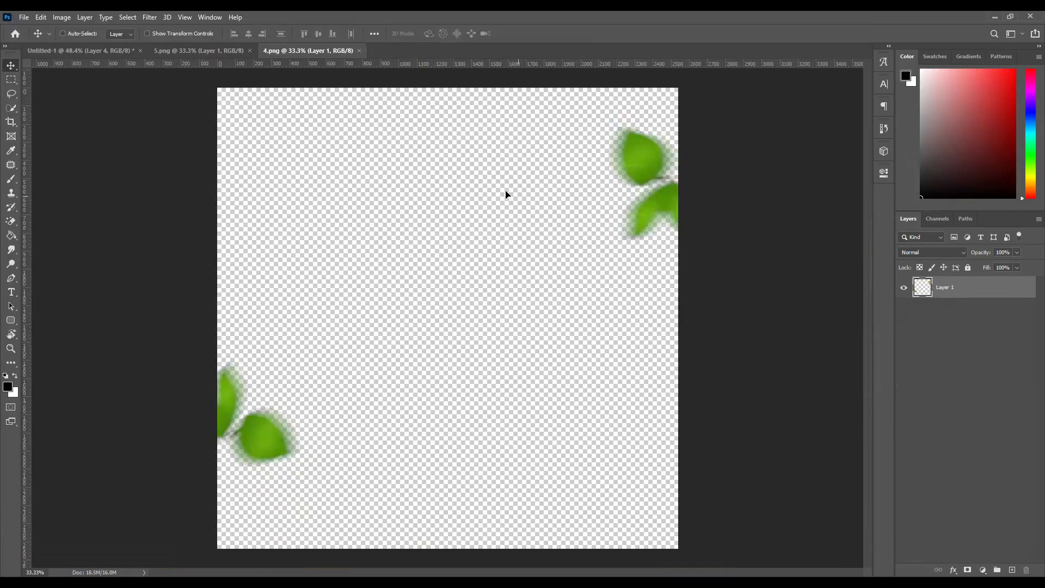
{"action": "left_click_drag", "start_coordinate": [506, 194], "coordinate": [553, 263]}
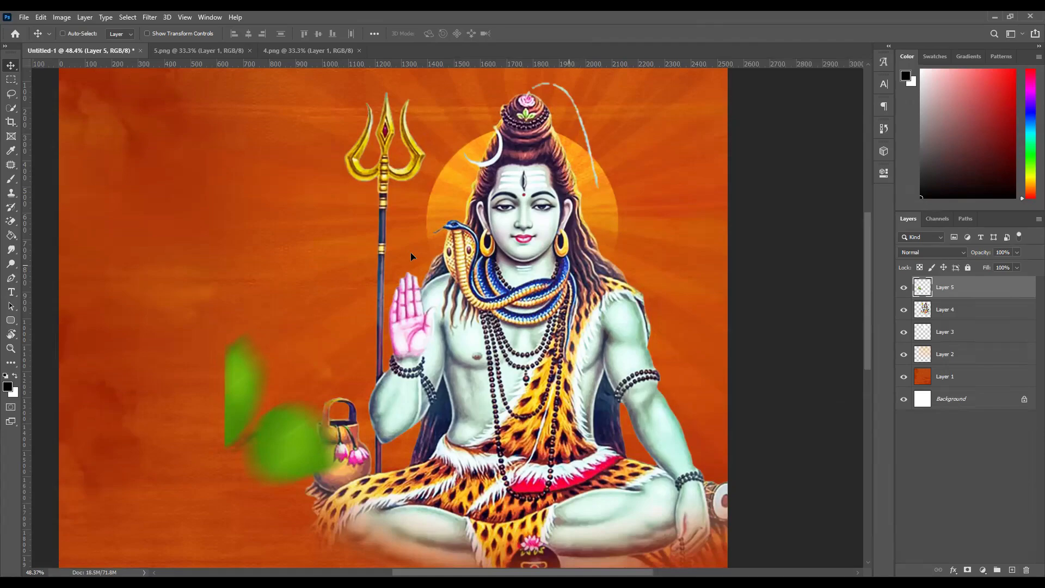
{"action": "left_click_drag", "start_coordinate": [399, 262], "coordinate": [399, 275]}
Reposition the leaves so they meet the poster's lower-left edge and its upper-right edge beside Shiva's head.
{"action": "scroll", "coordinate": [441, 249], "scroll_direction": "down", "scroll_amount": 4}
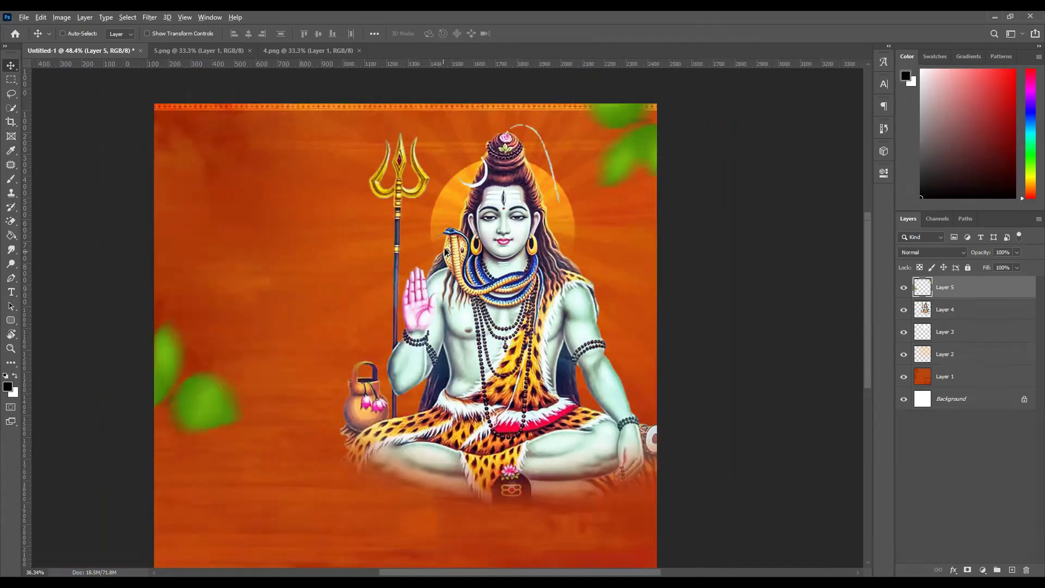
{"action": "scroll", "coordinate": [445, 250], "scroll_direction": "up", "scroll_amount": 1}
{"action": "left_click_drag", "start_coordinate": [514, 229], "coordinate": [530, 250]}
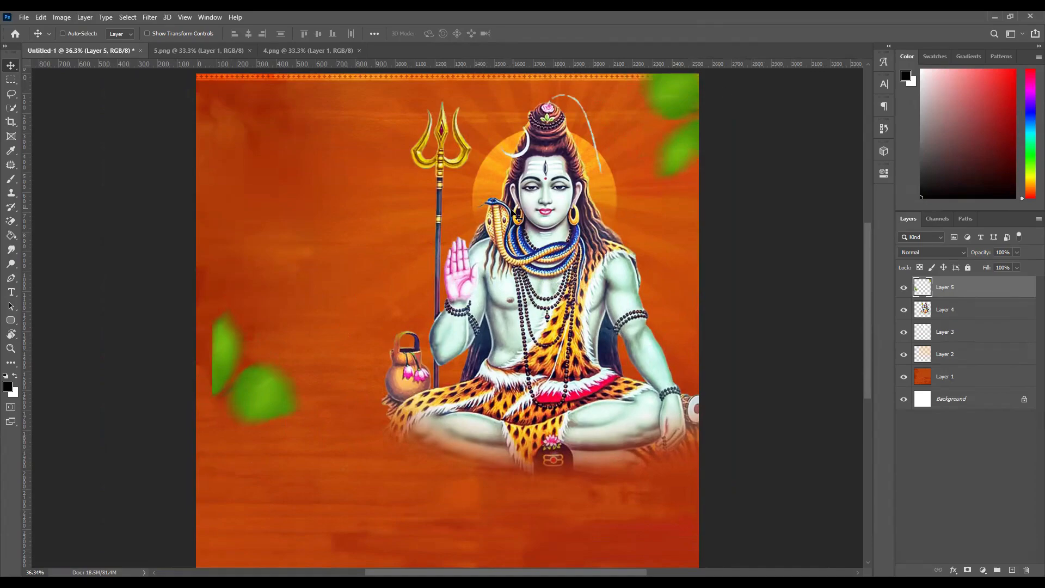
{"action": "left_click_drag", "start_coordinate": [724, 87], "coordinate": [707, 125]}
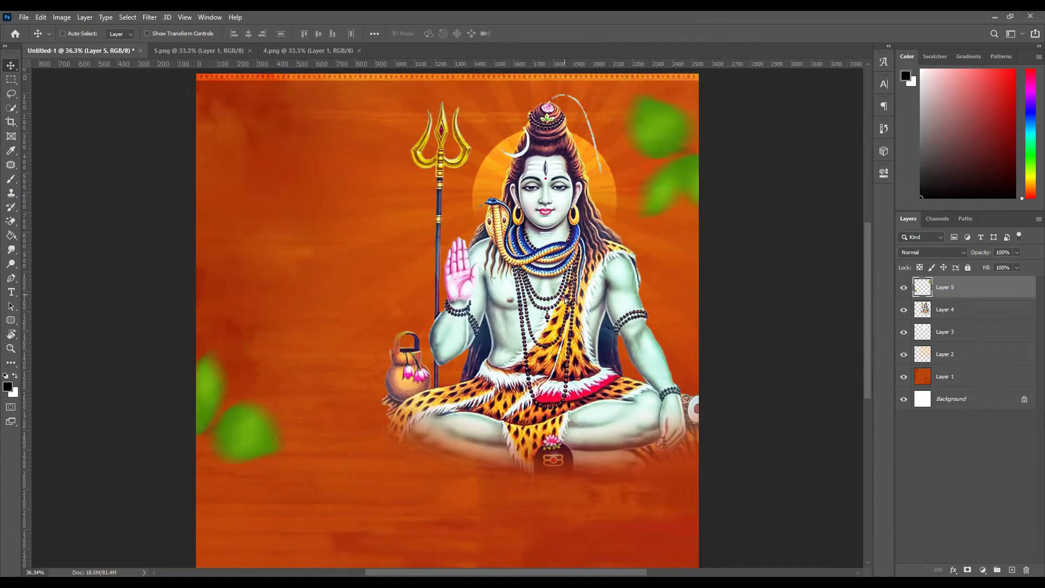
{"action": "left_click_drag", "start_coordinate": [567, 312], "coordinate": [565, 317]}
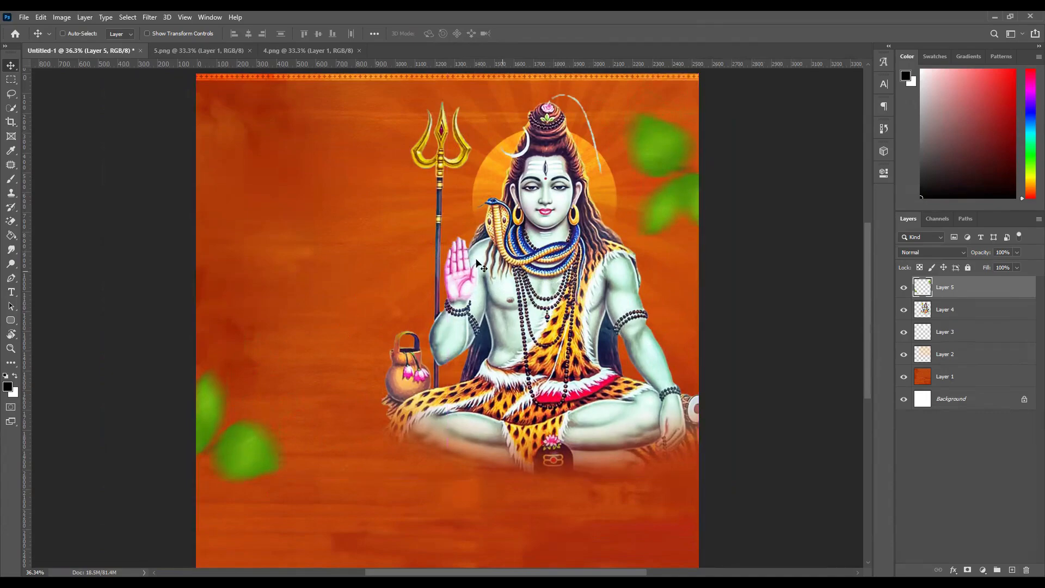
Close the source images 5.png and 4.png.
{"action": "scroll", "coordinate": [357, 221], "scroll_direction": "down", "scroll_amount": 2}
{"action": "scroll", "coordinate": [419, 271], "scroll_direction": "down", "scroll_amount": 3}
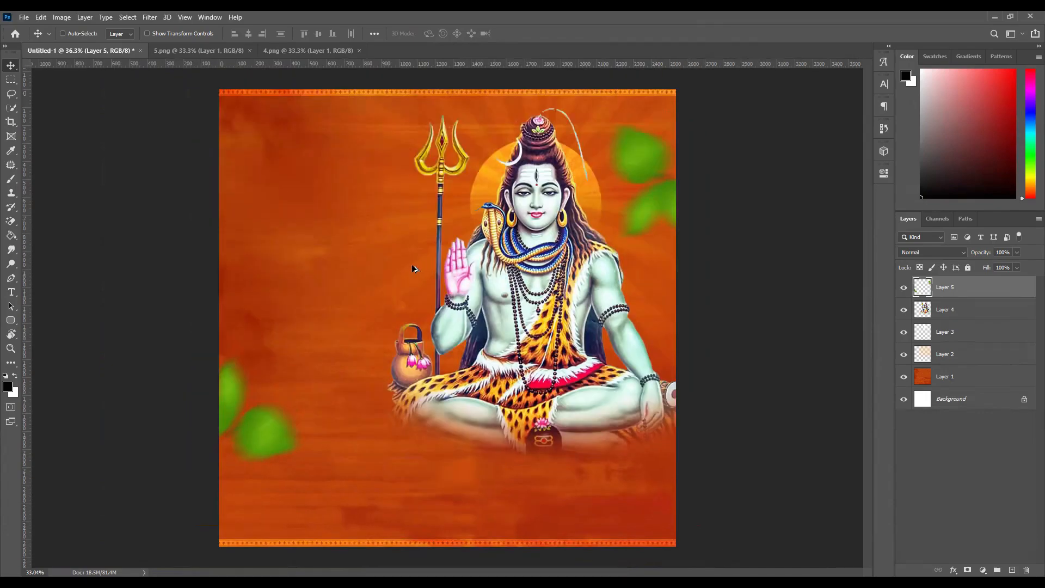
{"action": "scroll", "coordinate": [417, 271], "scroll_direction": "up", "scroll_amount": 1}
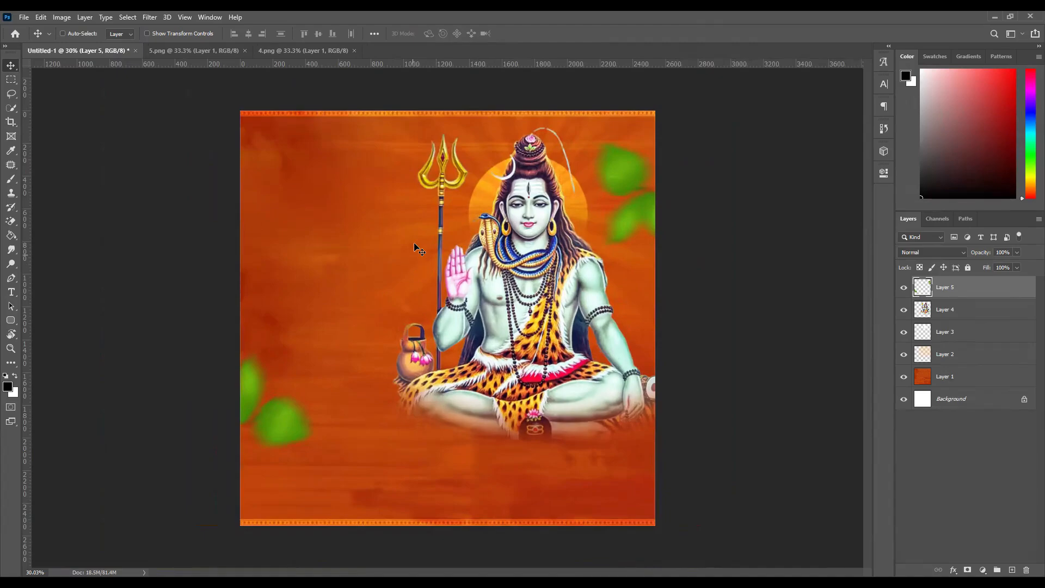
{"action": "left_click", "coordinate": [245, 49]}
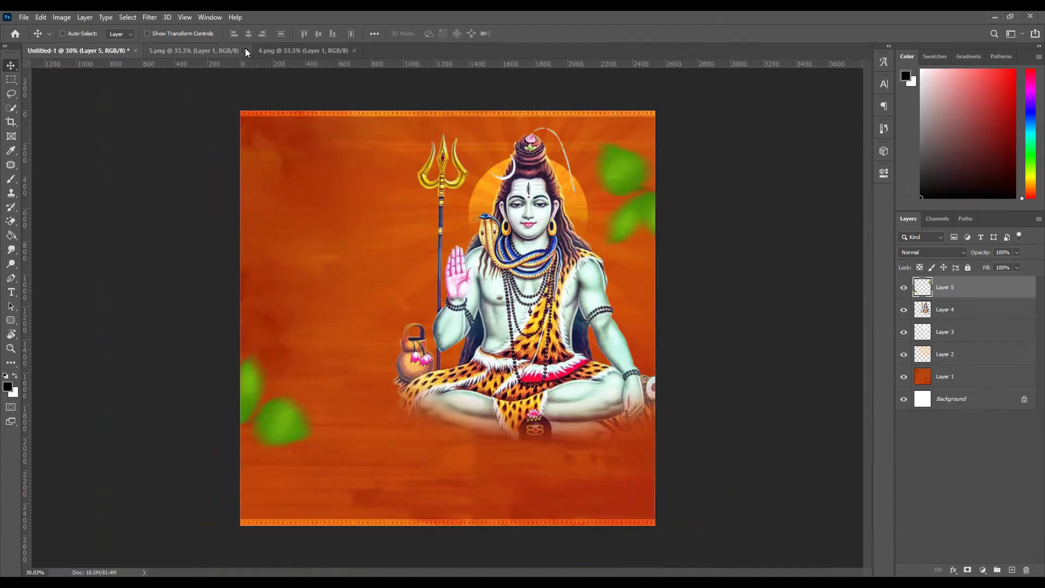
{"action": "left_click", "coordinate": [245, 48]}
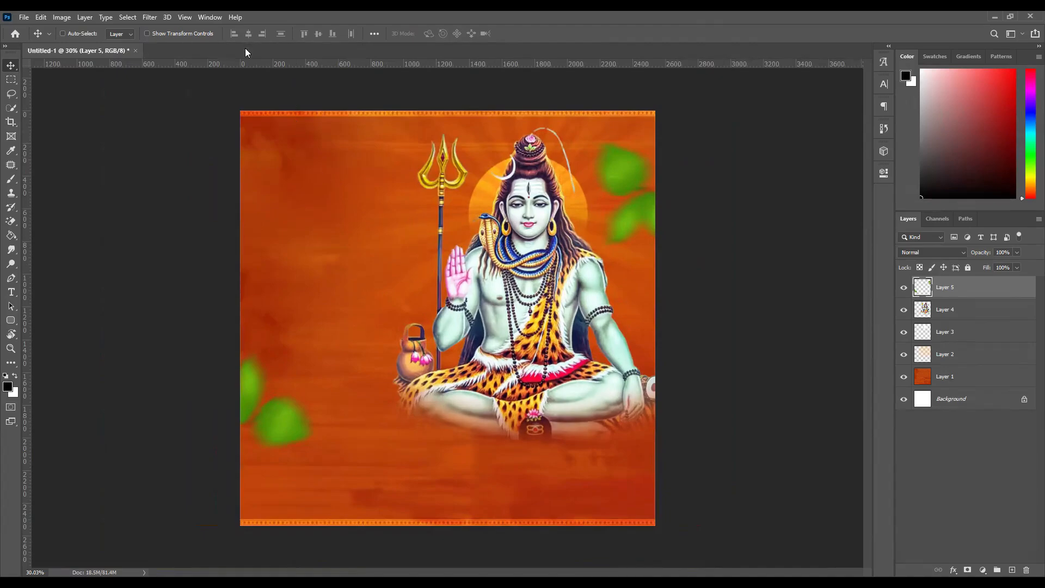
Open image 7 and place its white Mahashivratri title to the left of the trident.
{"action": "left_click", "coordinate": [24, 17]}
{"action": "left_click", "coordinate": [31, 39]}
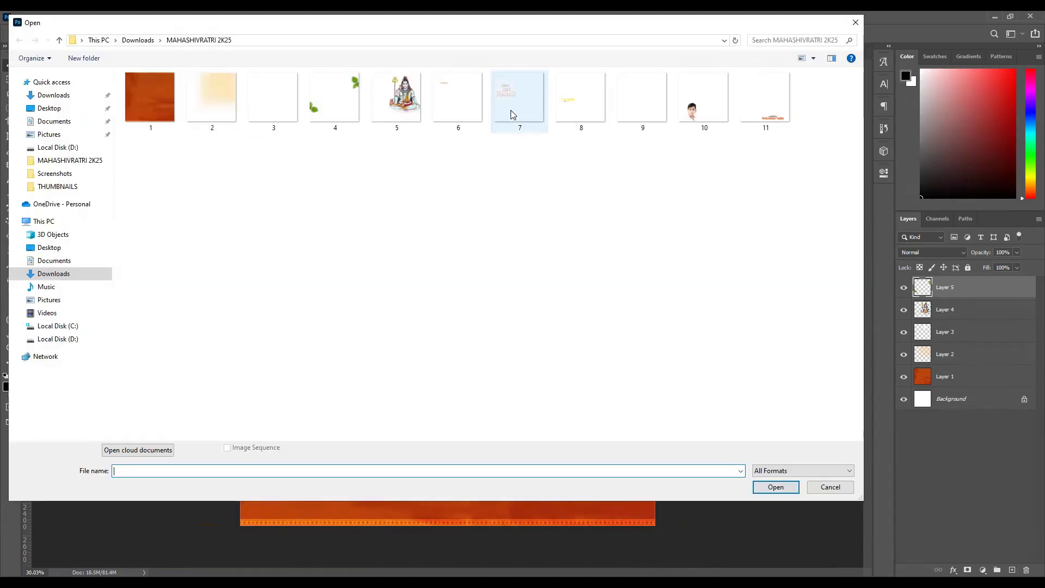
{"action": "double_click", "coordinate": [510, 110]}
{"action": "left_click_drag", "start_coordinate": [368, 223], "coordinate": [128, 47]}
{"action": "left_click_drag", "start_coordinate": [351, 253], "coordinate": [356, 278]}
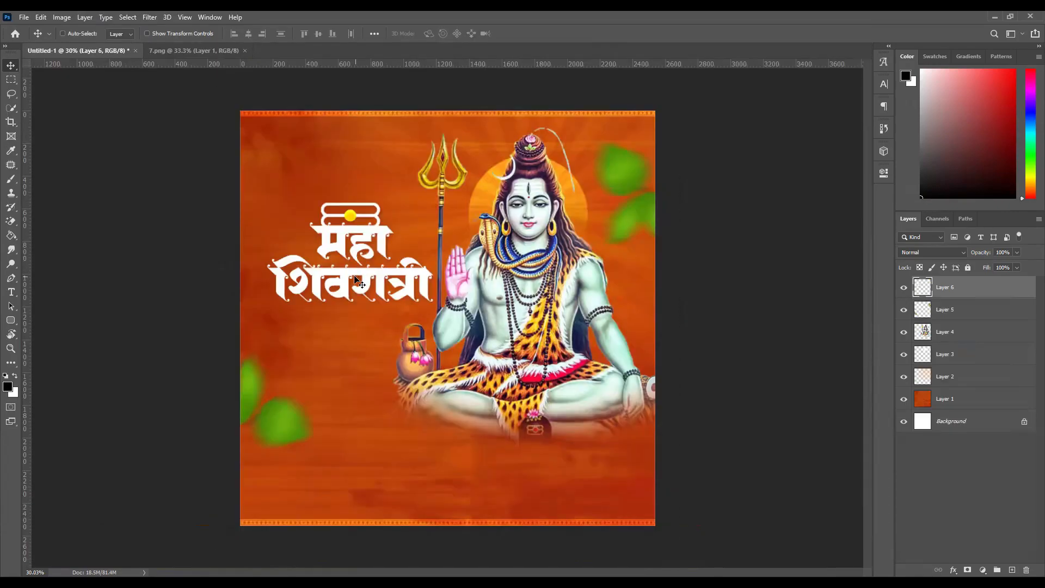
Examine the Mahashivratri title's lettering and yellow dot up close and its placement beside the Shiva figure.
{"action": "scroll", "coordinate": [375, 284], "scroll_direction": "up", "scroll_amount": 3}
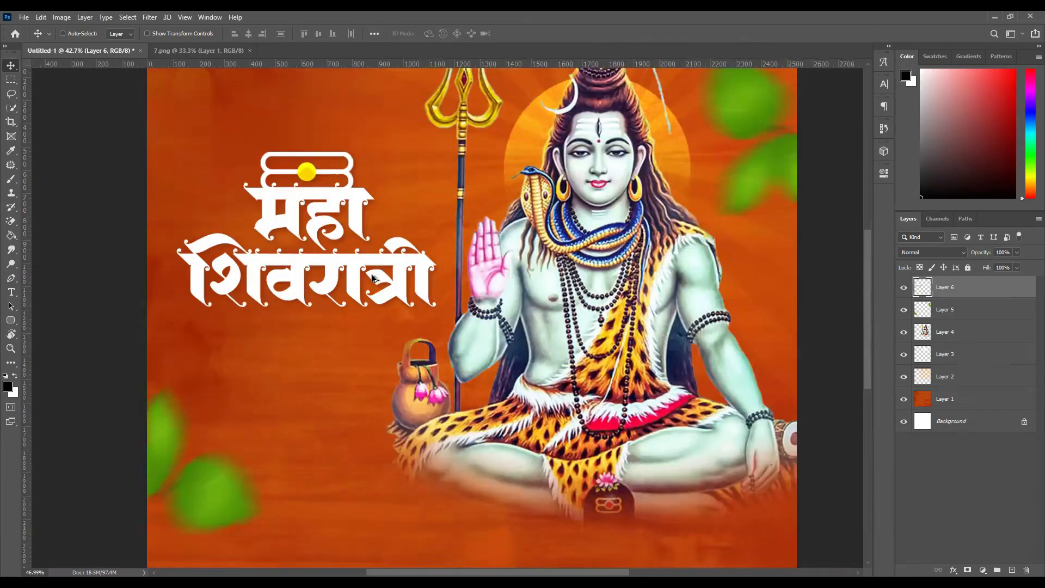
{"action": "scroll", "coordinate": [373, 278], "scroll_direction": "up", "scroll_amount": 2}
{"action": "scroll", "coordinate": [473, 286], "scroll_direction": "up", "scroll_amount": 2}
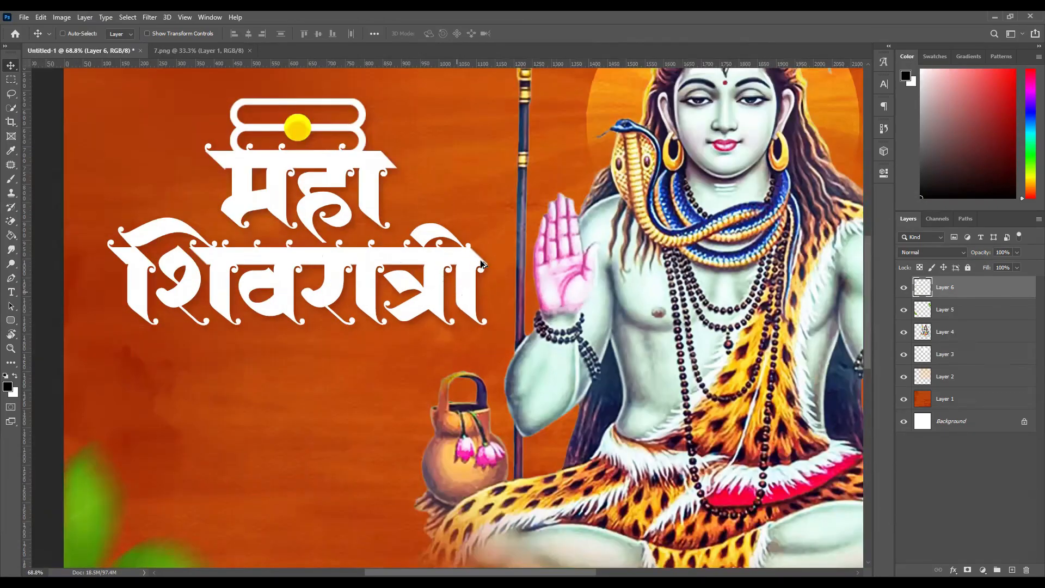
{"action": "scroll", "coordinate": [480, 264], "scroll_direction": "down", "scroll_amount": 2}
{"action": "scroll", "coordinate": [443, 301], "scroll_direction": "down", "scroll_amount": 1}
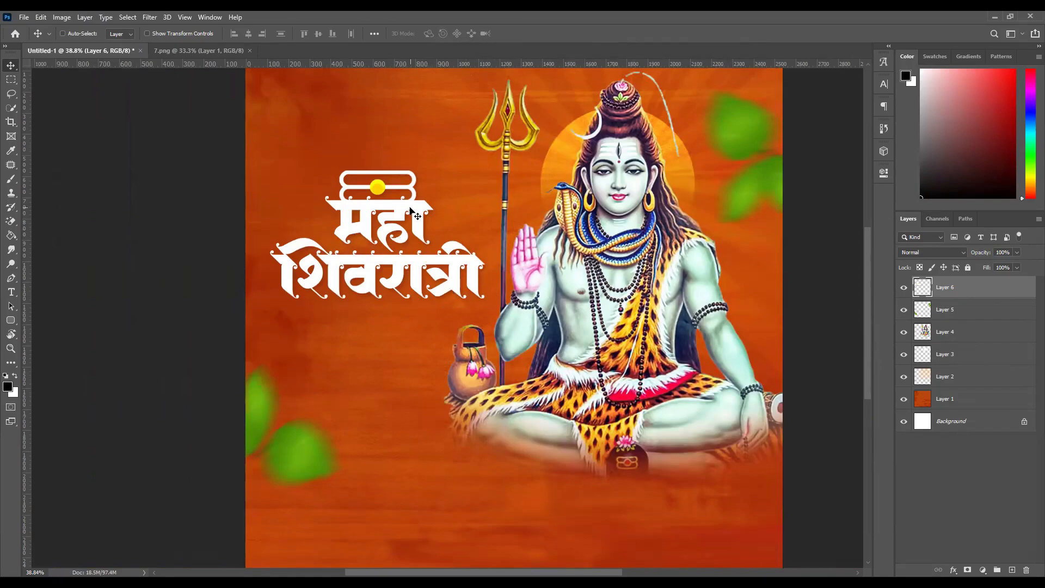
{"action": "scroll", "coordinate": [400, 149], "scroll_direction": "up", "scroll_amount": 3}
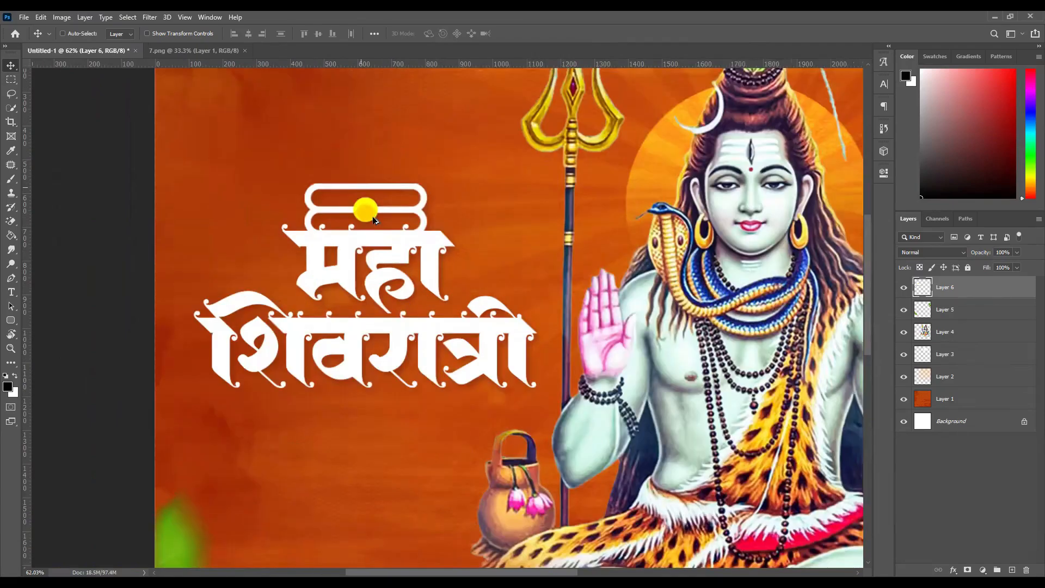
{"action": "scroll", "coordinate": [405, 167], "scroll_direction": "up", "scroll_amount": 3}
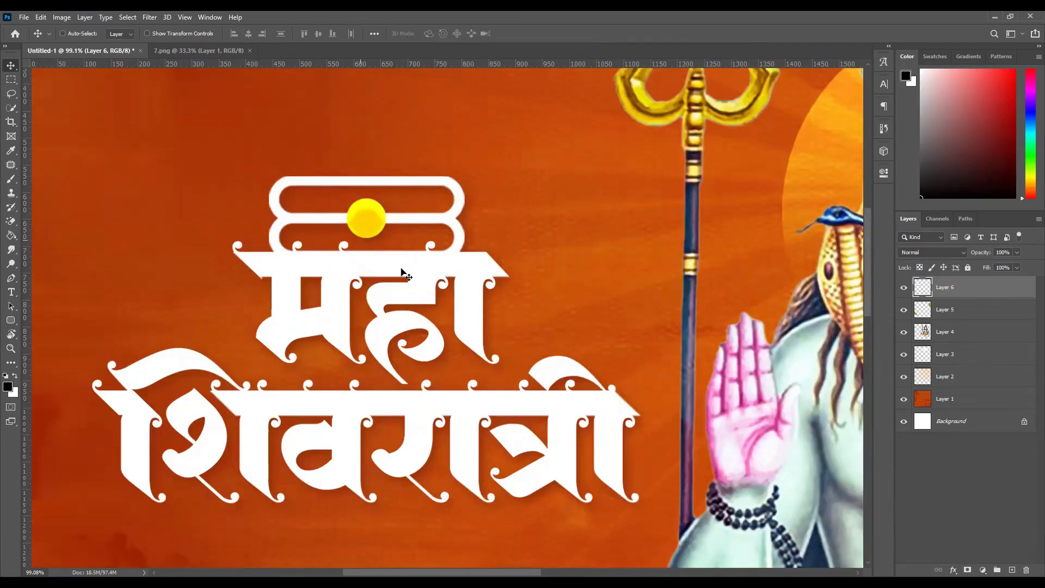
{"action": "scroll", "coordinate": [440, 289], "scroll_direction": "down", "scroll_amount": 3}
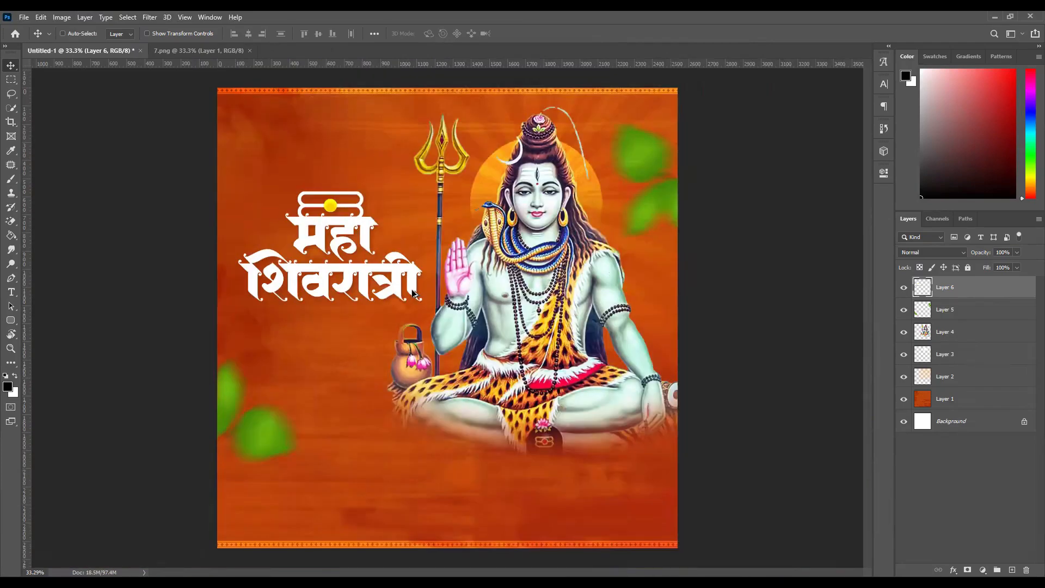
{"action": "scroll", "coordinate": [410, 289], "scroll_direction": "up", "scroll_amount": 1}
{"action": "scroll", "coordinate": [409, 205], "scroll_direction": "down", "scroll_amount": 1}
Close 7.png and place the four-line verse with yellow triangles from image 6 above the title, leaving a small gap.
{"action": "left_click", "coordinate": [232, 47]}
{"action": "left_click", "coordinate": [249, 51]}
{"action": "key", "text": "ctrl+o"}
{"action": "double_click", "coordinate": [473, 114]}
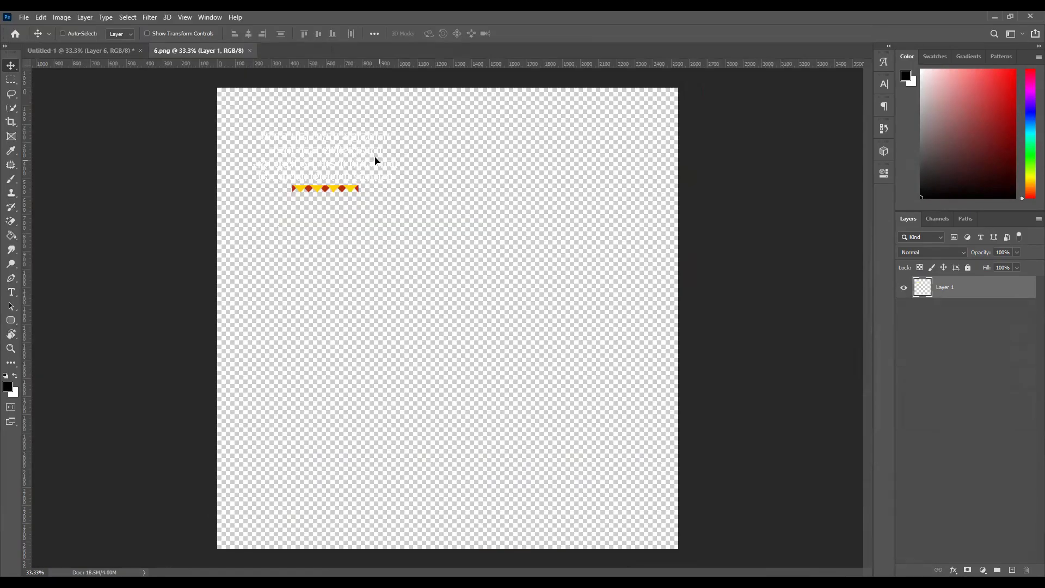
{"action": "left_click_drag", "start_coordinate": [139, 53], "coordinate": [349, 185]}
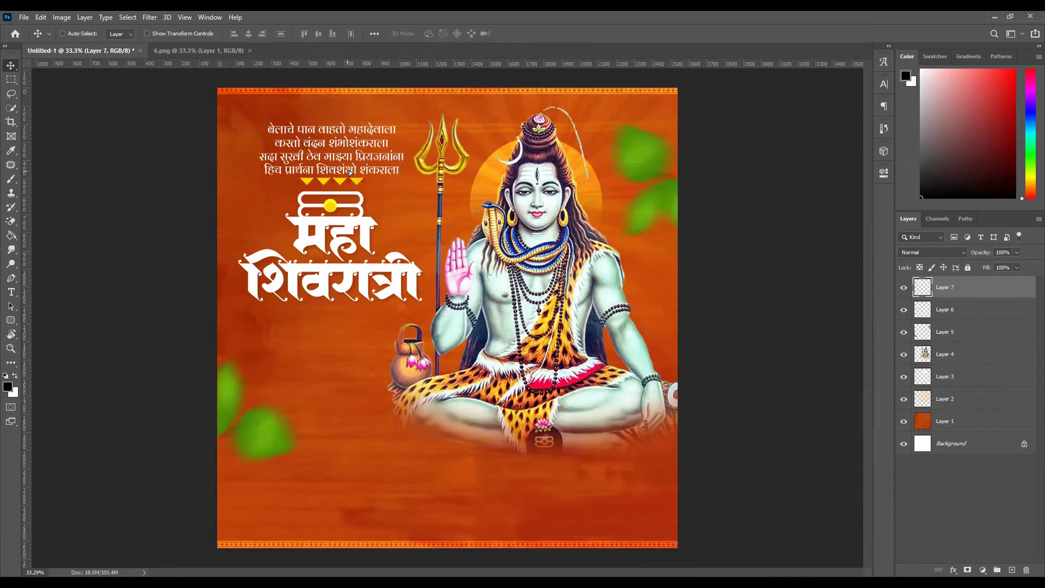
{"action": "key", "text": "shift+Up"}
{"action": "key", "text": "shift+Up"}
{"action": "key", "text": "shift+Up"}
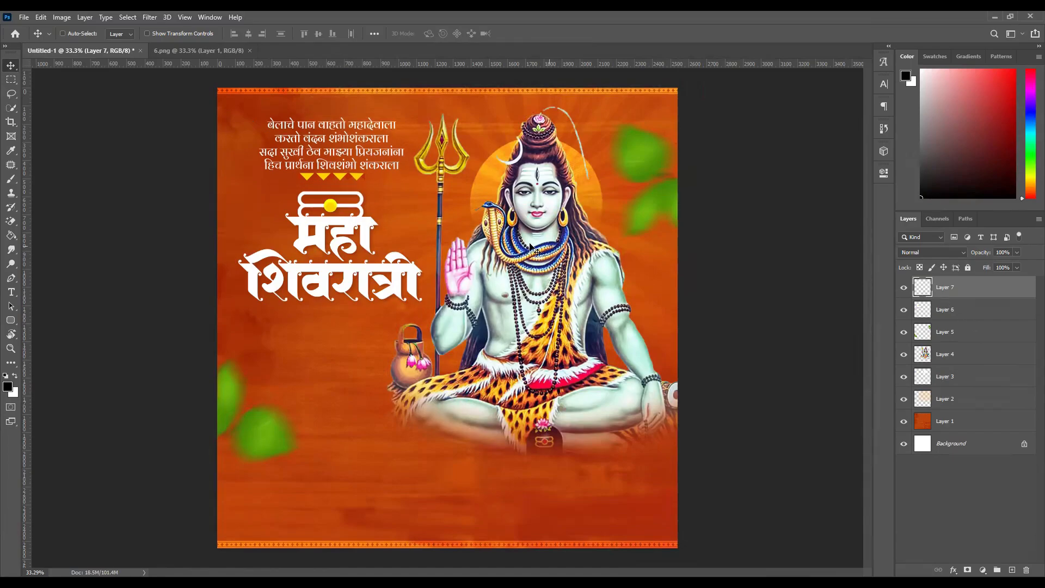
Open image 8 and place its white and yellow greeting text directly beneath the Mahashivratri title.
{"action": "left_click", "coordinate": [23, 18]}
{"action": "left_click", "coordinate": [47, 38]}
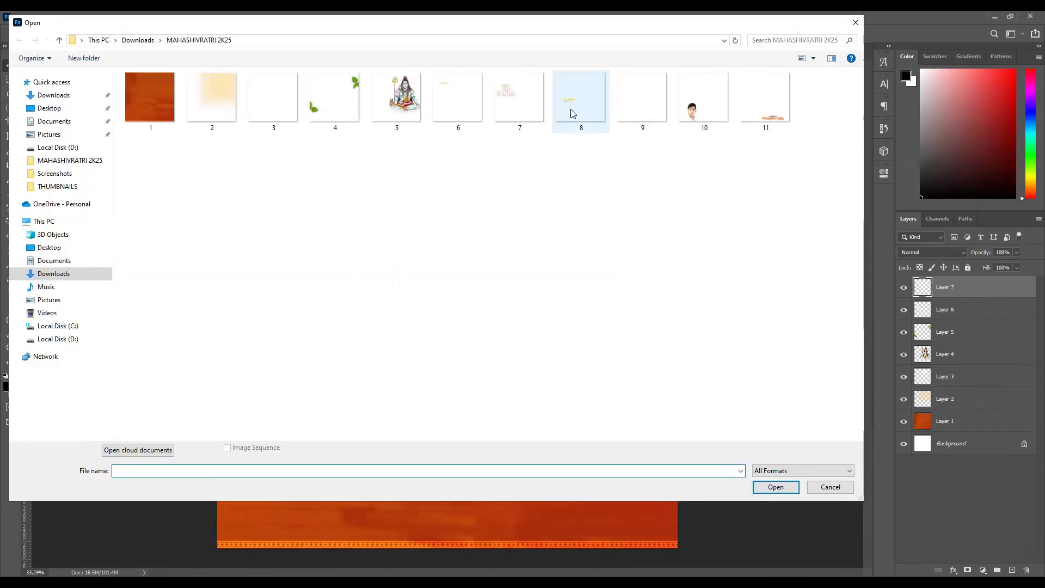
{"action": "double_click", "coordinate": [570, 109]}
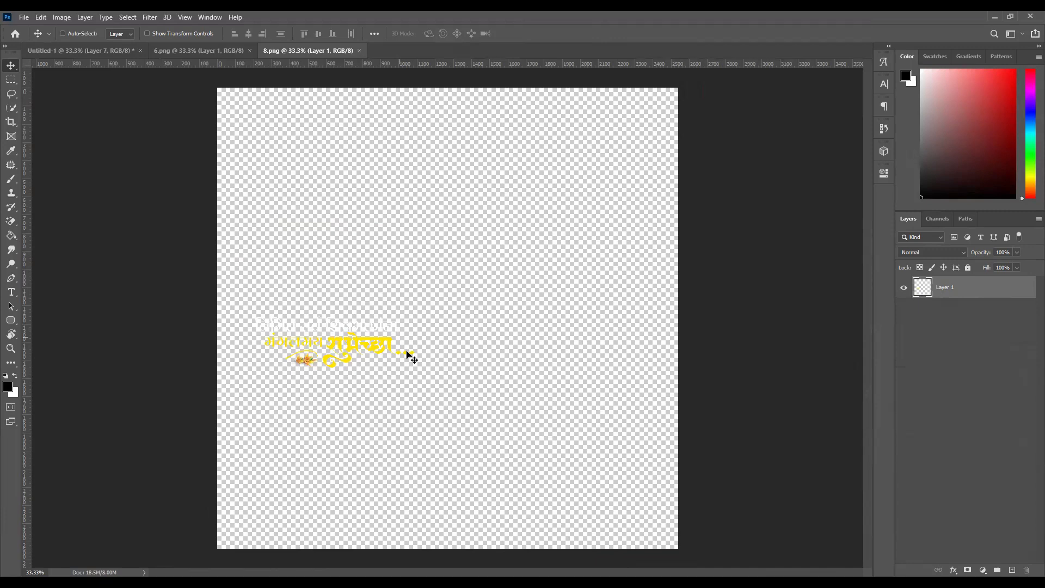
{"action": "left_click_drag", "start_coordinate": [409, 354], "coordinate": [355, 336]}
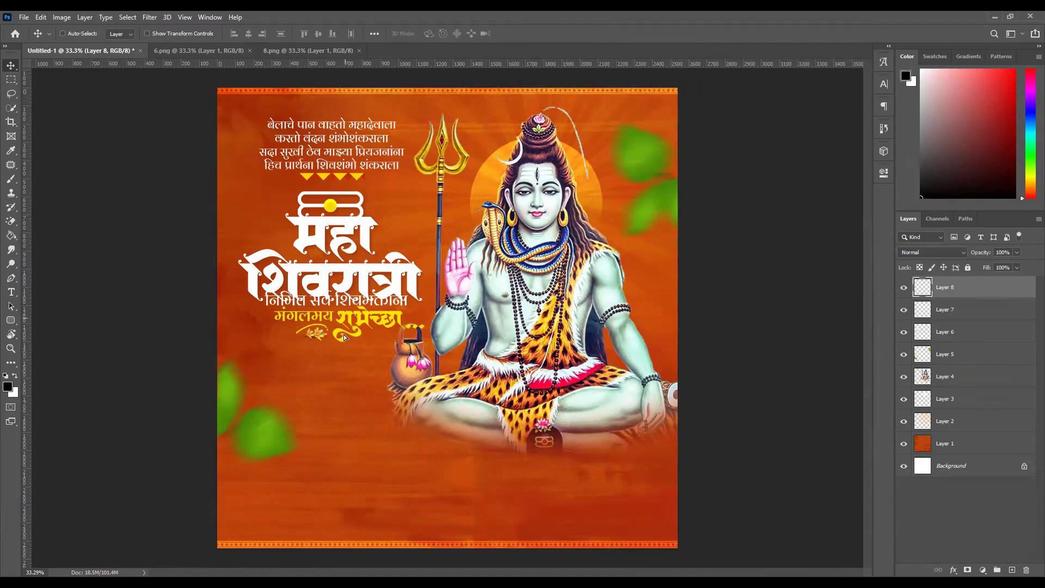
{"action": "left_click_drag", "start_coordinate": [344, 337], "coordinate": [339, 352]}
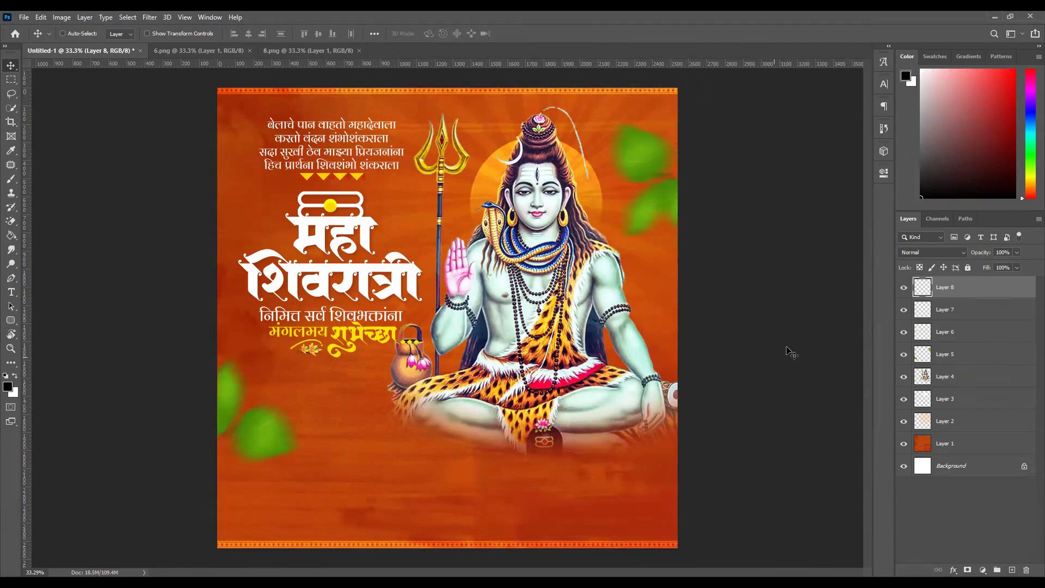
Try to align the greeting text and title layers on their horizontal centres.
{"action": "left_click", "coordinate": [921, 313], "text": "ctrl"}
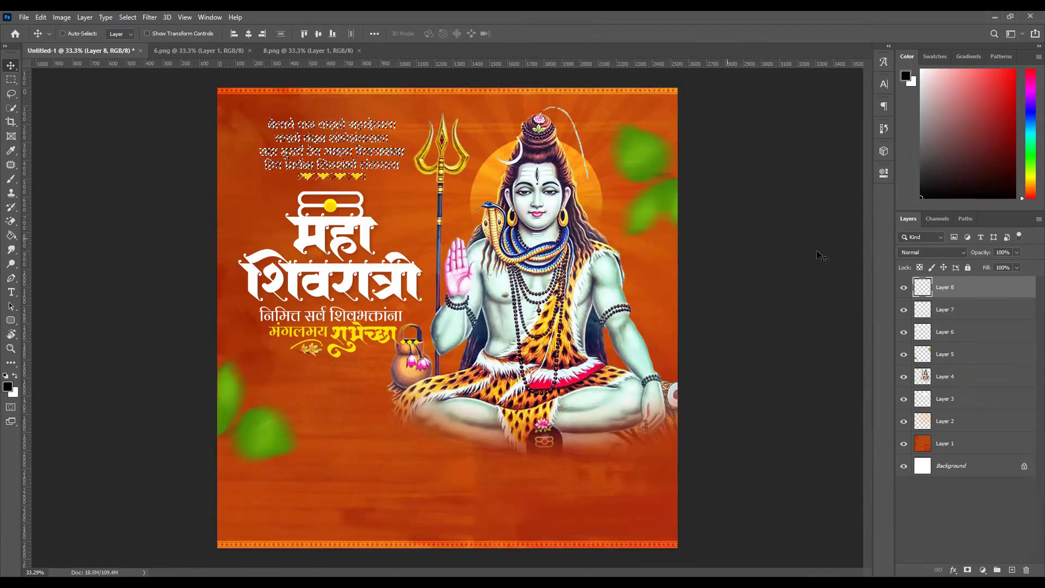
{"action": "left_click", "coordinate": [958, 334], "text": "ctrl"}
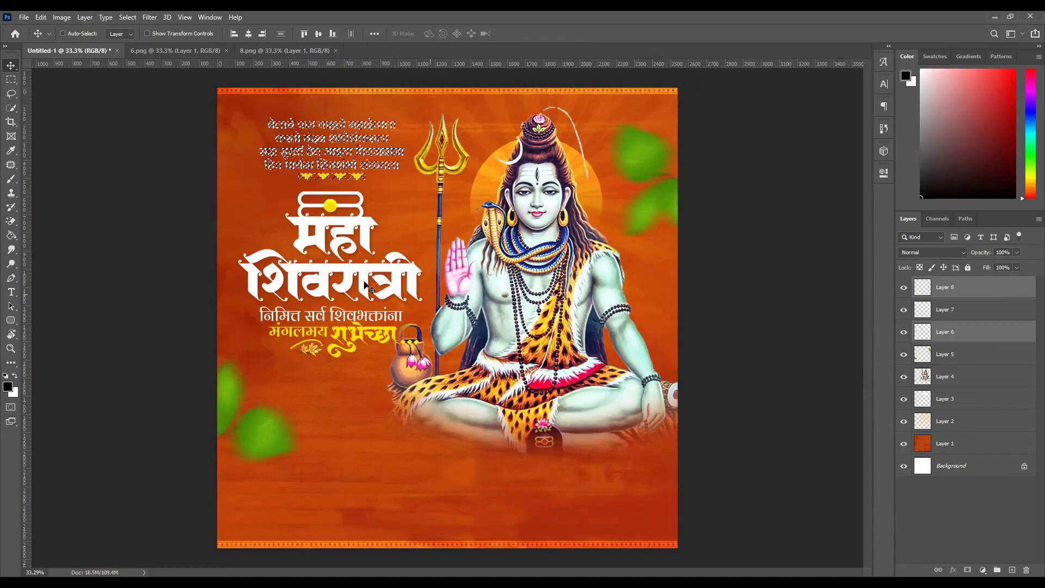
{"action": "left_click", "coordinate": [248, 34]}
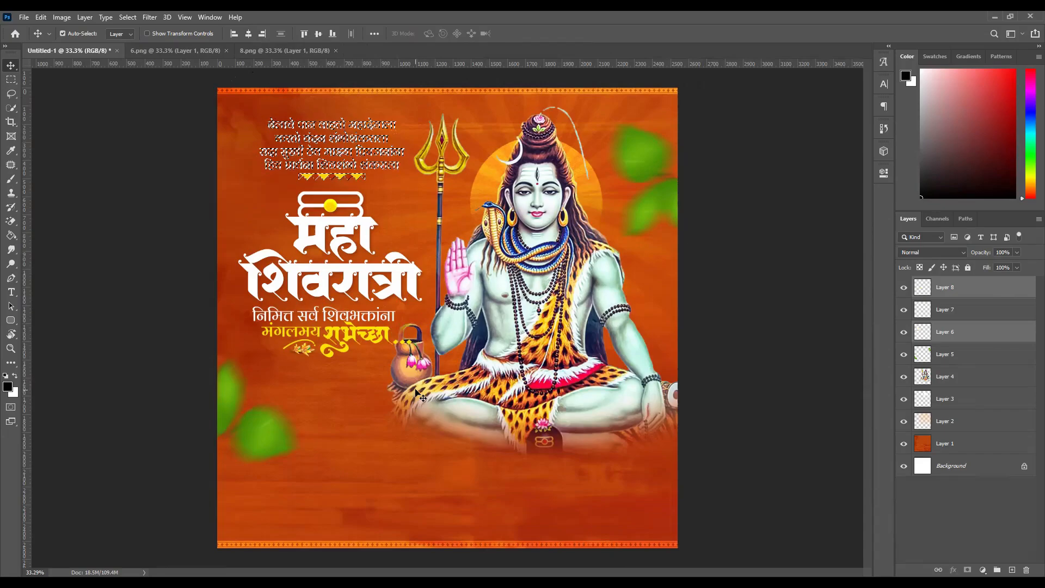
{"action": "scroll", "coordinate": [367, 321], "scroll_direction": "up", "scroll_amount": 1}
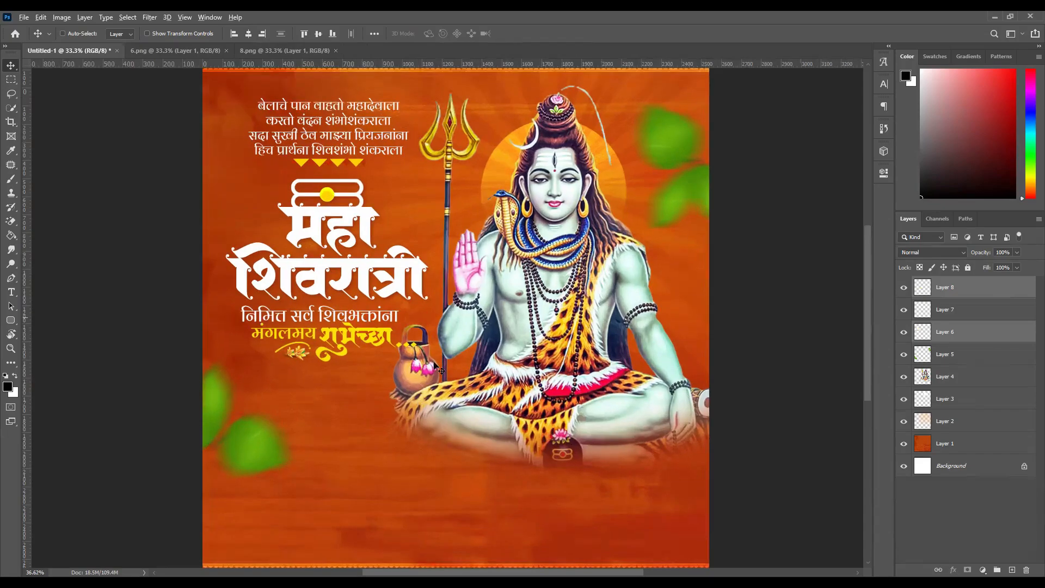
{"action": "scroll", "coordinate": [436, 368], "scroll_direction": "up", "scroll_amount": 3}
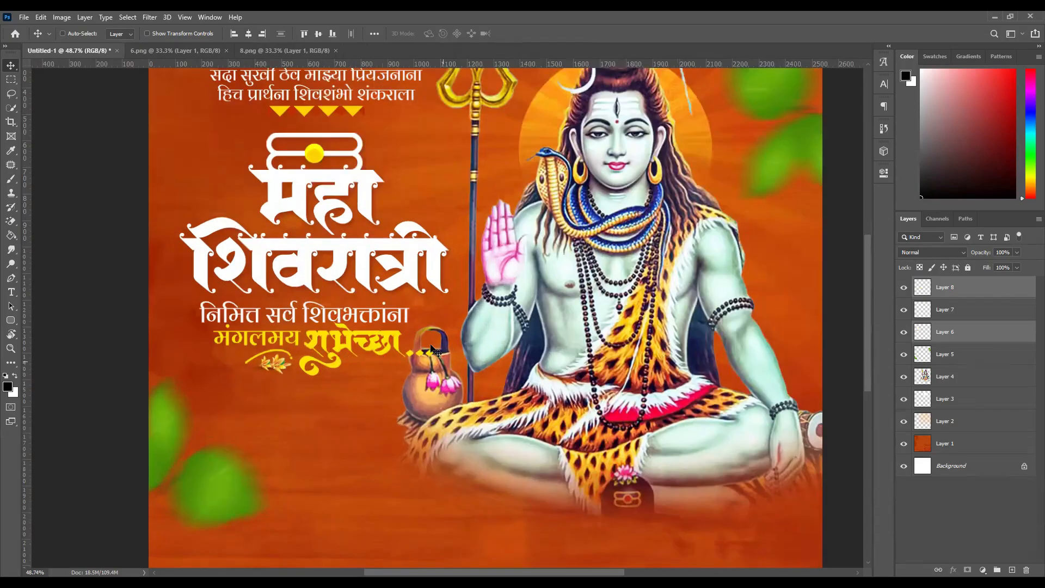
{"action": "scroll", "coordinate": [431, 348], "scroll_direction": "up", "scroll_amount": 5}
Select the verse, Mahashivratri title and greeting layers together and shift them slightly left of their current place on the poster.
{"action": "left_click", "coordinate": [924, 294]}
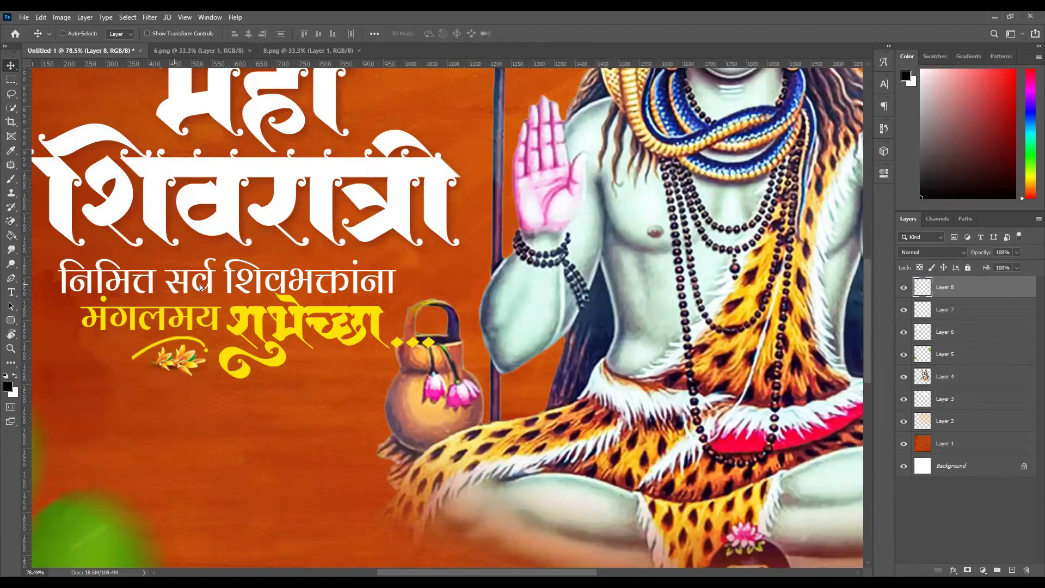
{"action": "scroll", "coordinate": [200, 284], "scroll_direction": "down", "scroll_amount": 2}
{"action": "left_click", "coordinate": [942, 333], "text": "shift"}
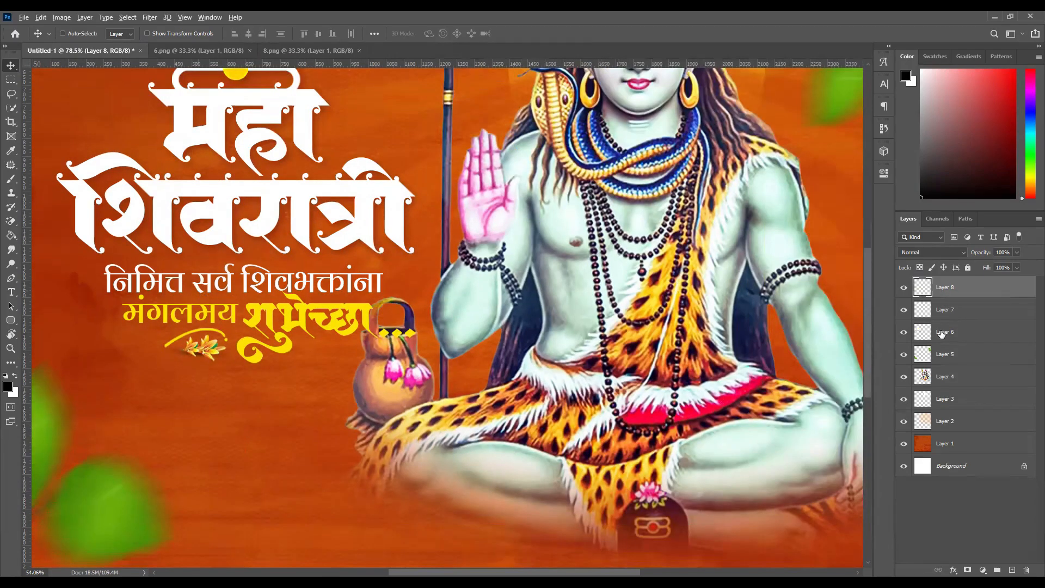
{"action": "key", "text": "ctrl+0"}
{"action": "scroll", "coordinate": [513, 334], "scroll_direction": "down", "scroll_amount": 2}
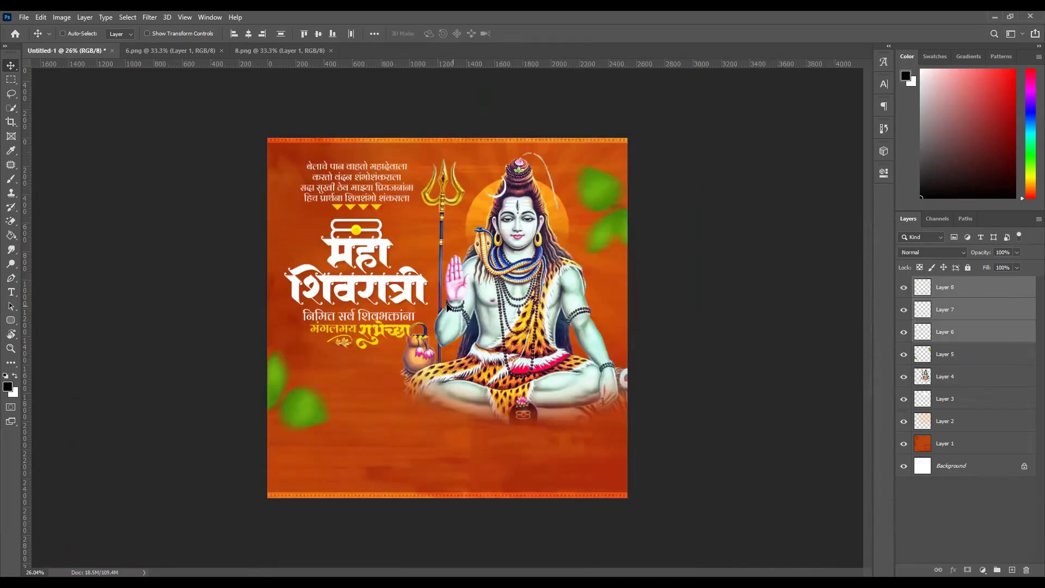
{"action": "left_click_drag", "start_coordinate": [447, 308], "coordinate": [442, 308]}
{"action": "scroll", "coordinate": [404, 372], "scroll_direction": "up", "scroll_amount": 1}
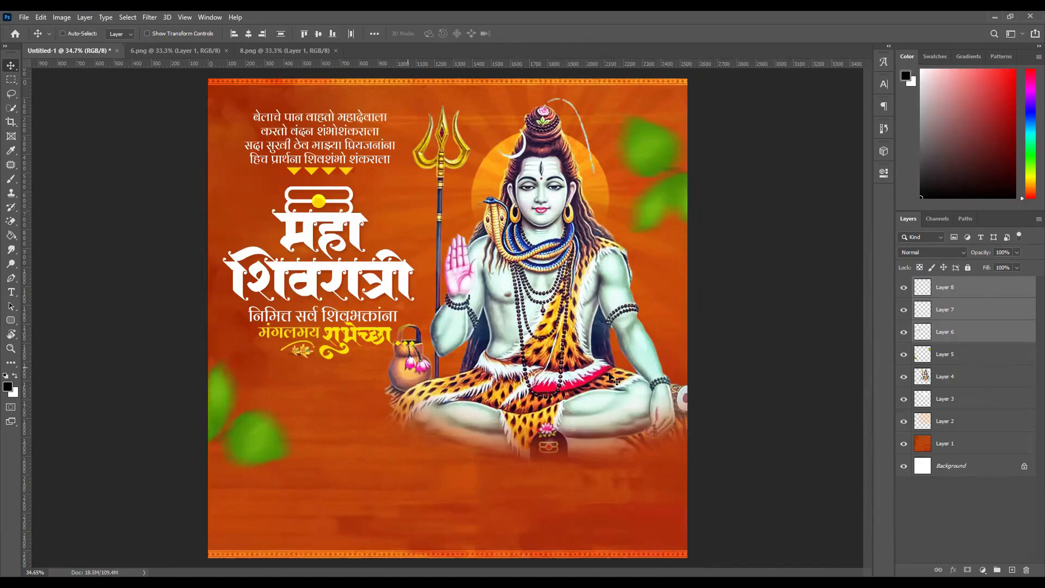
{"action": "scroll", "coordinate": [472, 318], "scroll_direction": "up", "scroll_amount": 2}
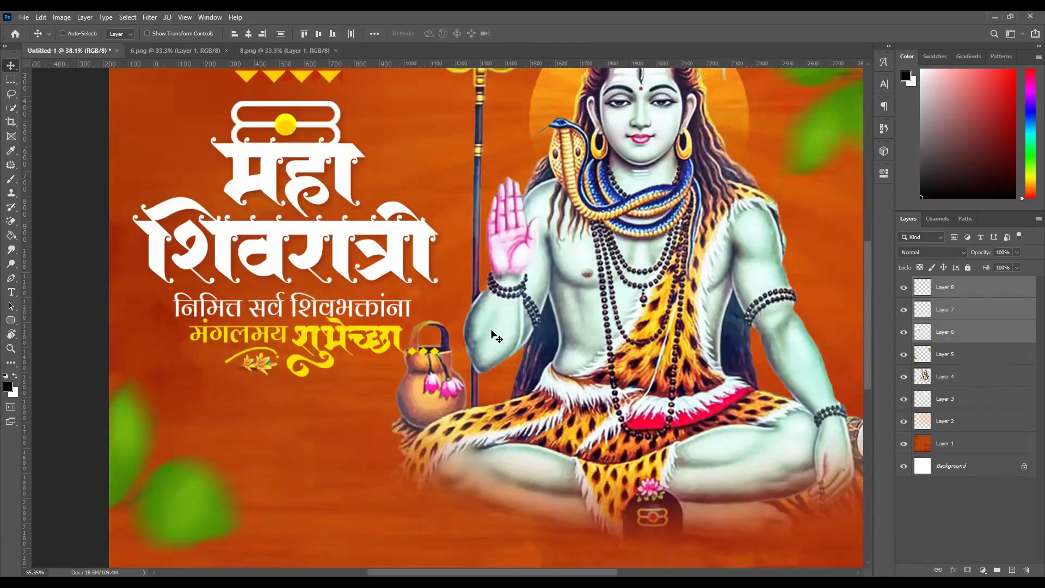
{"action": "scroll", "coordinate": [435, 357], "scroll_direction": "down", "scroll_amount": 1}
{"action": "scroll", "coordinate": [430, 359], "scroll_direction": "up", "scroll_amount": 2}
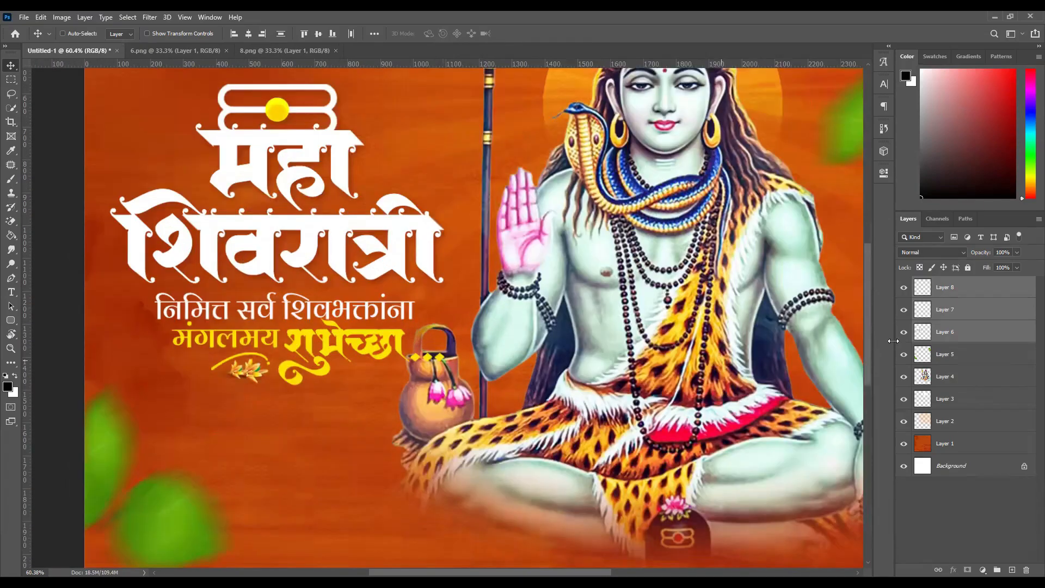
Move the Shiva layer to the top of the layer stack, above the greeting text.
{"action": "left_click_drag", "start_coordinate": [955, 376], "coordinate": [932, 280]}
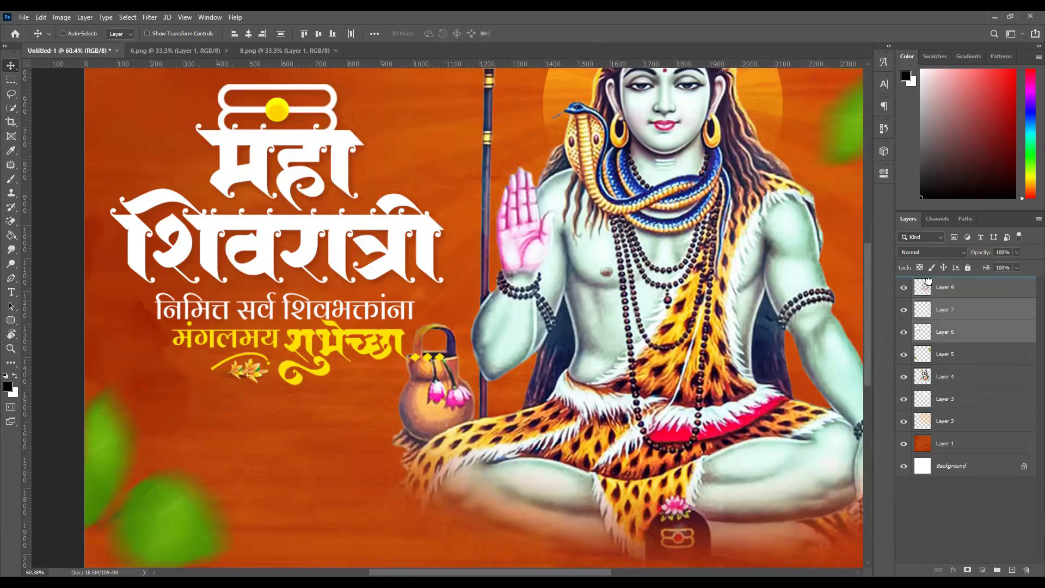
{"action": "scroll", "coordinate": [473, 399], "scroll_direction": "down", "scroll_amount": 2}
{"action": "scroll", "coordinate": [440, 346], "scroll_direction": "up", "scroll_amount": 1}
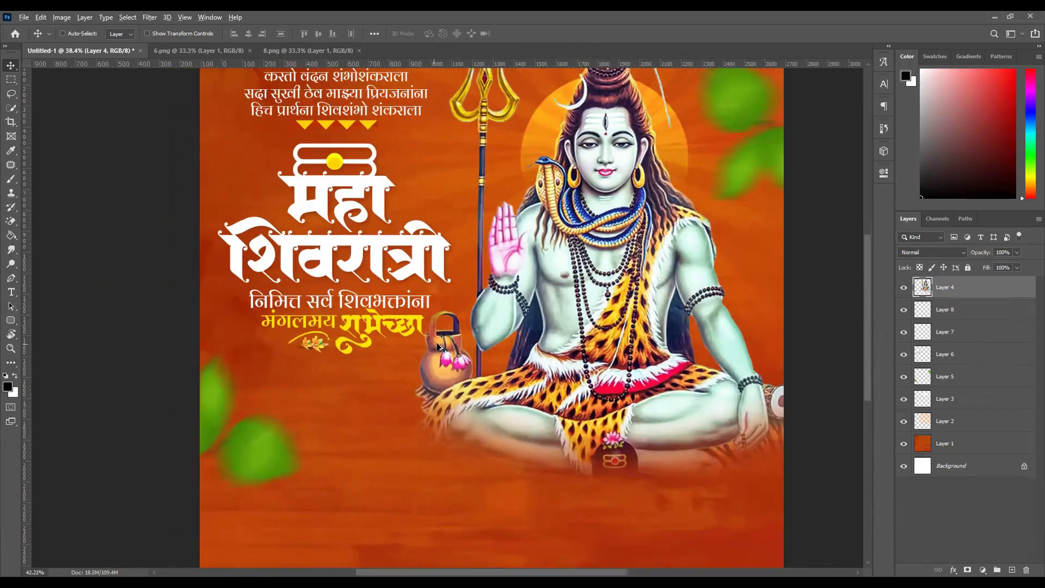
{"action": "scroll", "coordinate": [429, 307], "scroll_direction": "up", "scroll_amount": 3}
{"action": "scroll", "coordinate": [427, 313], "scroll_direction": "down", "scroll_amount": 5}
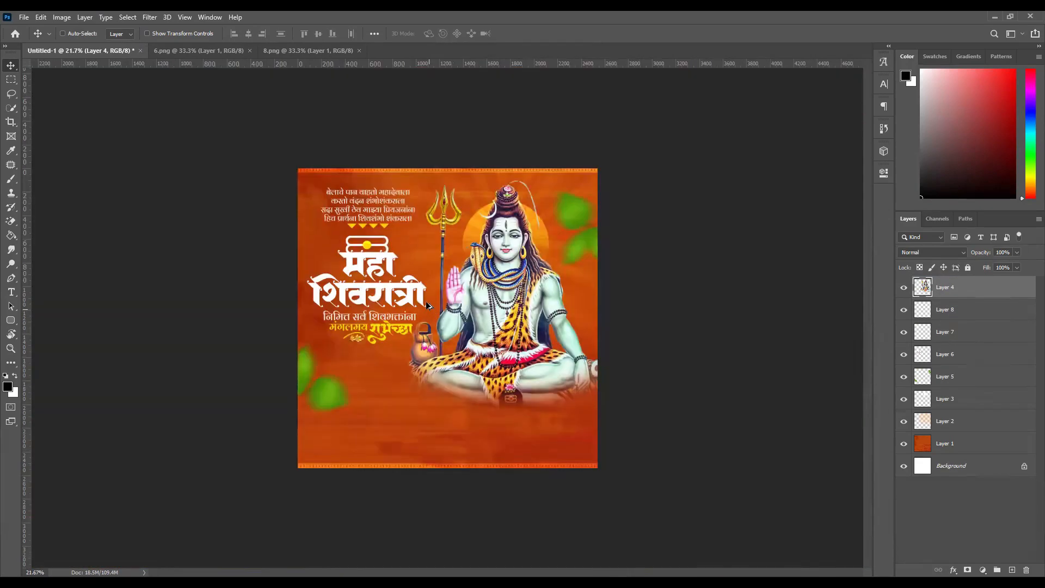
{"action": "scroll", "coordinate": [424, 321], "scroll_direction": "up", "scroll_amount": 2}
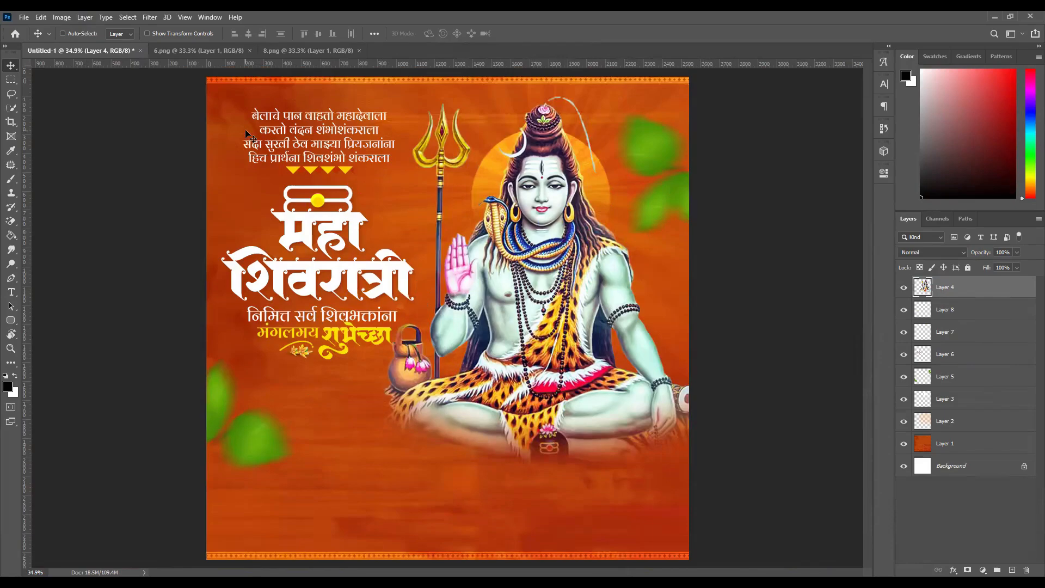
Open image 9 and bring its white footer band with the scalloped border into the poster as a new layer.
{"action": "left_click", "coordinate": [23, 18]}
{"action": "left_click", "coordinate": [748, 343]}
{"action": "left_click", "coordinate": [23, 17]}
{"action": "left_click", "coordinate": [39, 40]}
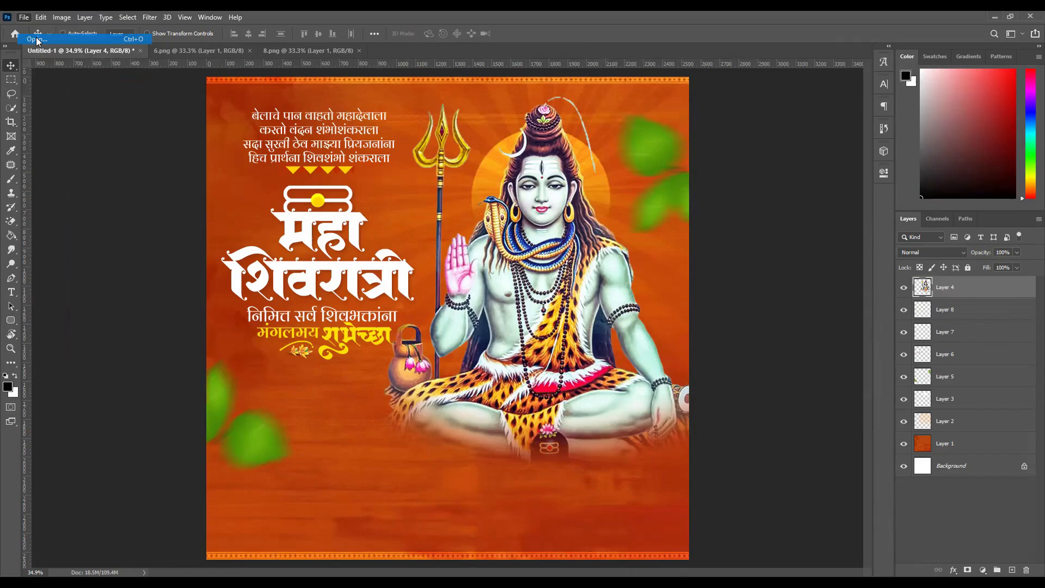
{"action": "left_click", "coordinate": [633, 111]}
{"action": "double_click", "coordinate": [634, 111]}
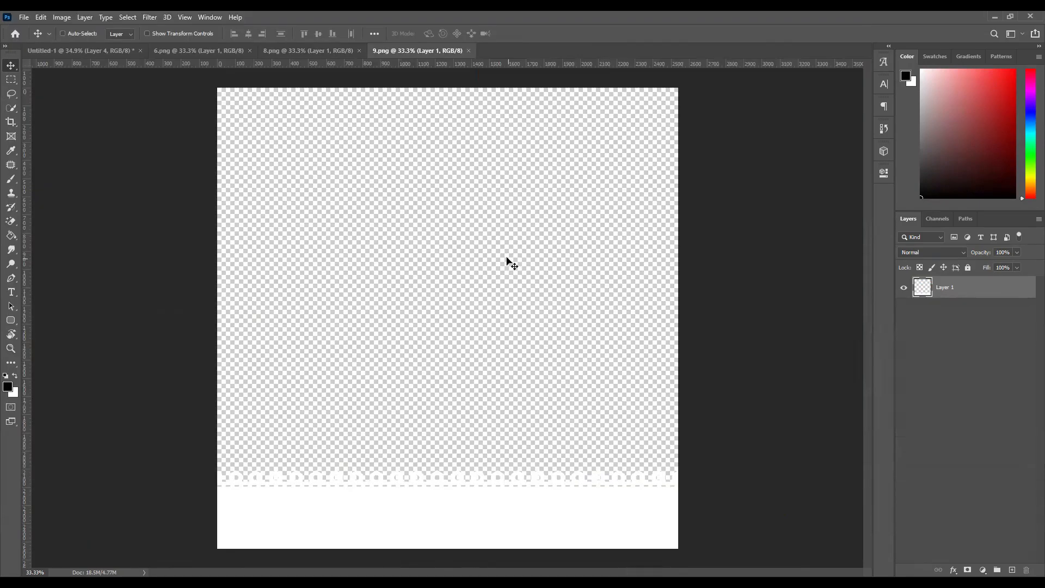
{"action": "left_click_drag", "start_coordinate": [506, 263], "coordinate": [466, 422]}
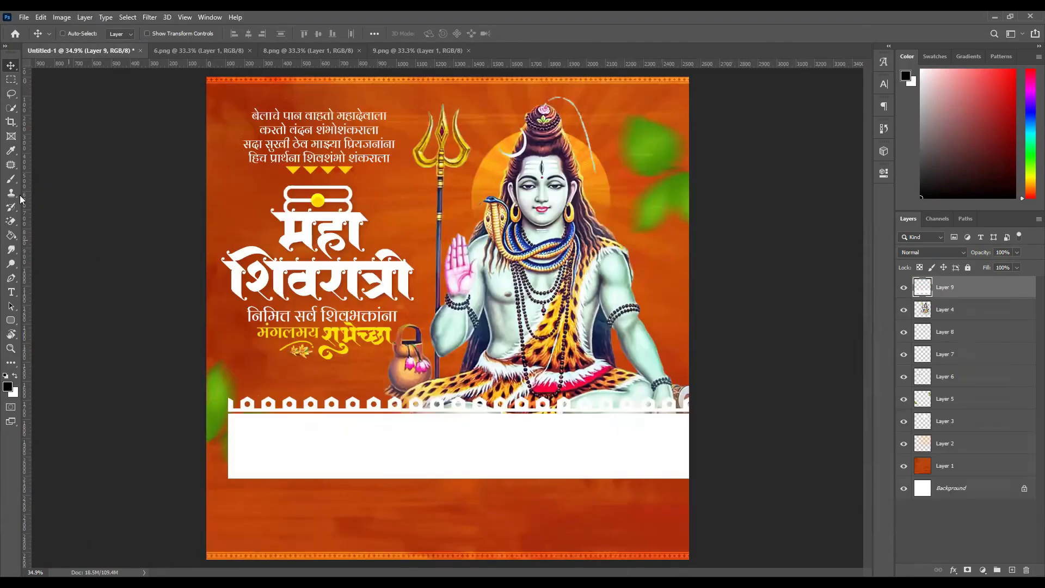
Align the white footer band to the canvas, centred horizontally and flush with the bottom edge, using a temporary full-canvas selection.
{"action": "left_click", "coordinate": [8, 82]}
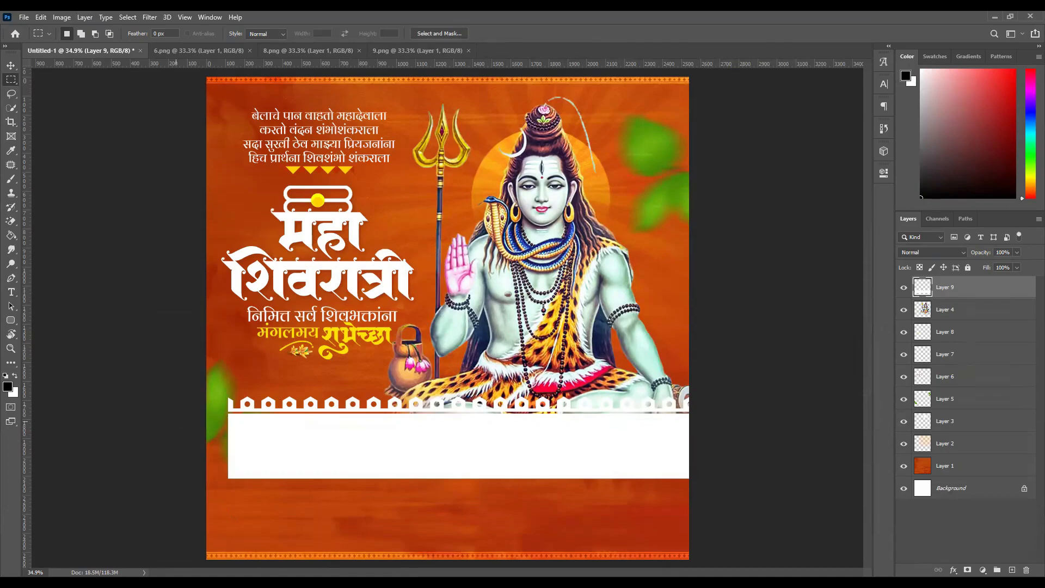
{"action": "key", "text": "v"}
{"action": "left_click", "coordinate": [248, 34]}
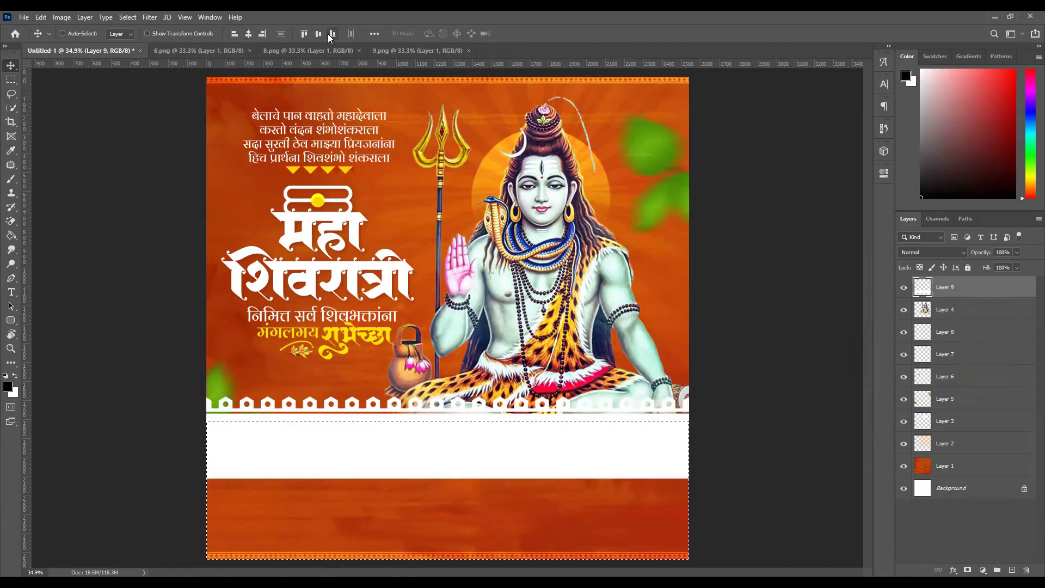
{"action": "left_click", "coordinate": [333, 34]}
{"action": "key", "text": "ctrl+d"}
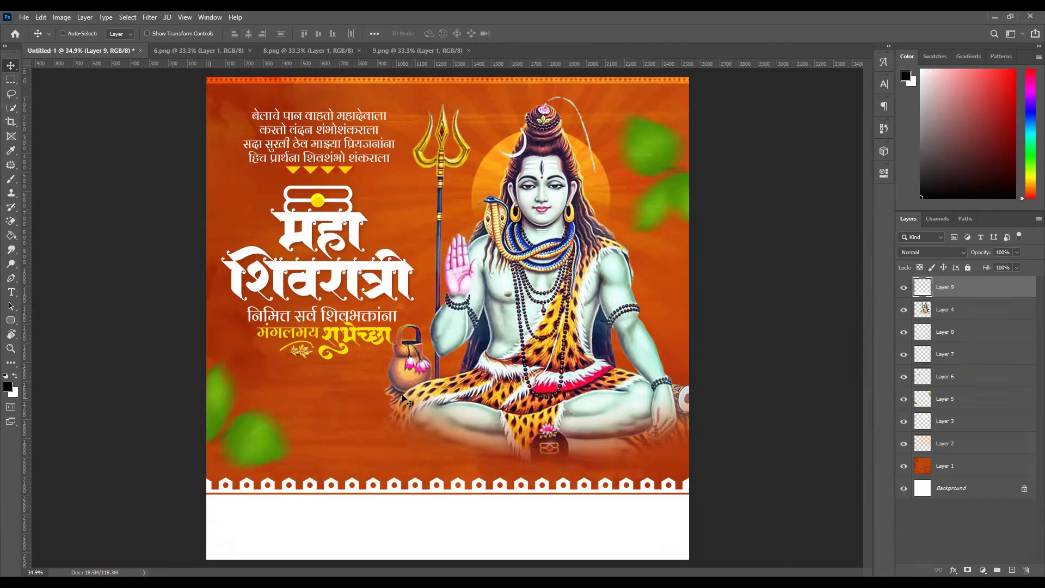
Open image 10 and place the man's portrait over the left part of the white footer, its base at the poster's bottom edge.
{"action": "left_click", "coordinate": [24, 17]}
{"action": "left_click", "coordinate": [41, 40]}
{"action": "double_click", "coordinate": [699, 118]}
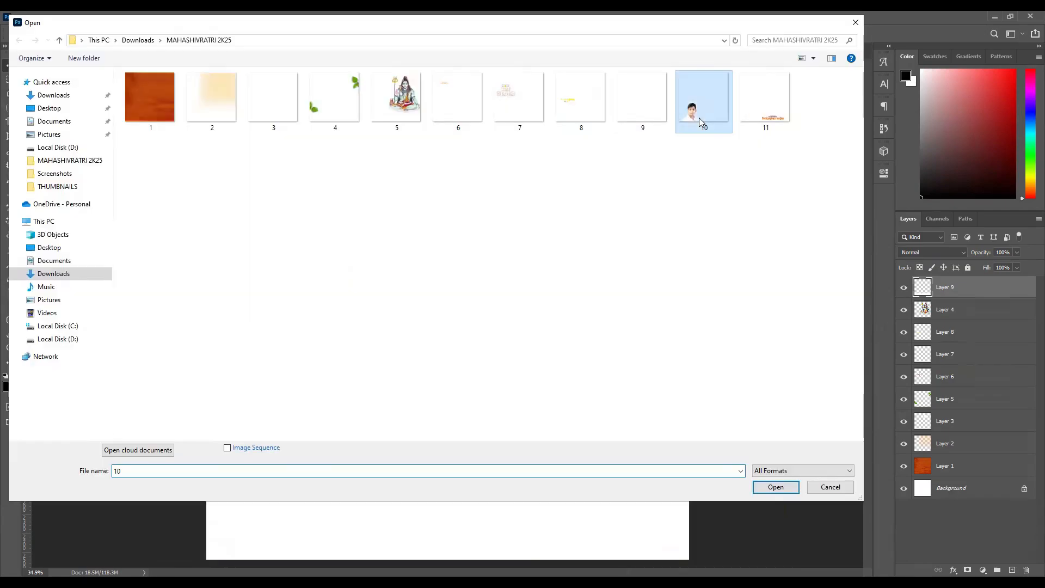
{"action": "left_click_drag", "start_coordinate": [176, 54], "coordinate": [383, 479]}
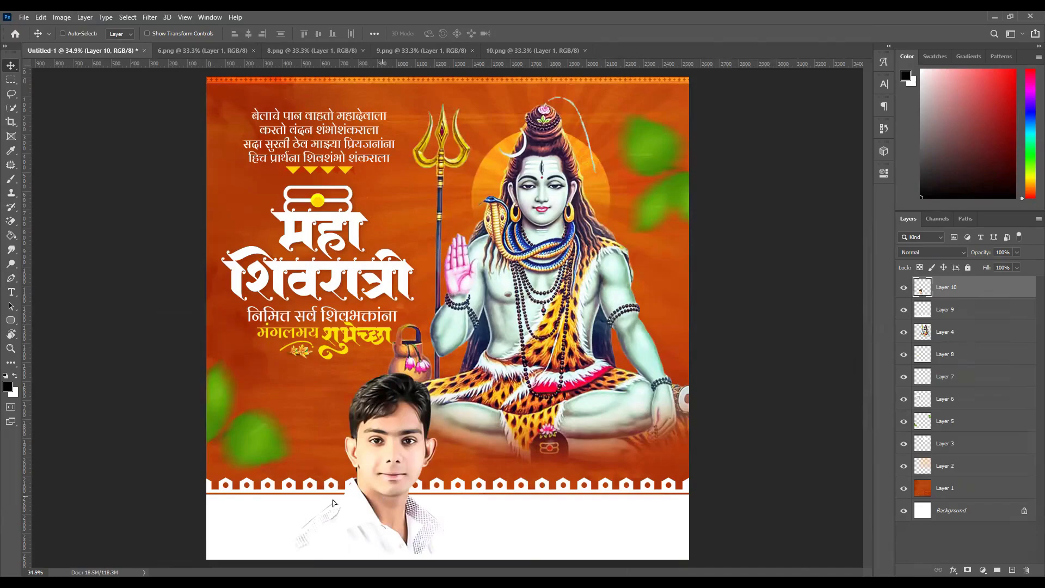
{"action": "mouse_move", "coordinate": [334, 500]}
{"action": "left_mouse_down"}
{"action": "mouse_move", "coordinate": [289, 506]}
{"action": "mouse_move", "coordinate": [321, 502]}
{"action": "left_mouse_up"}
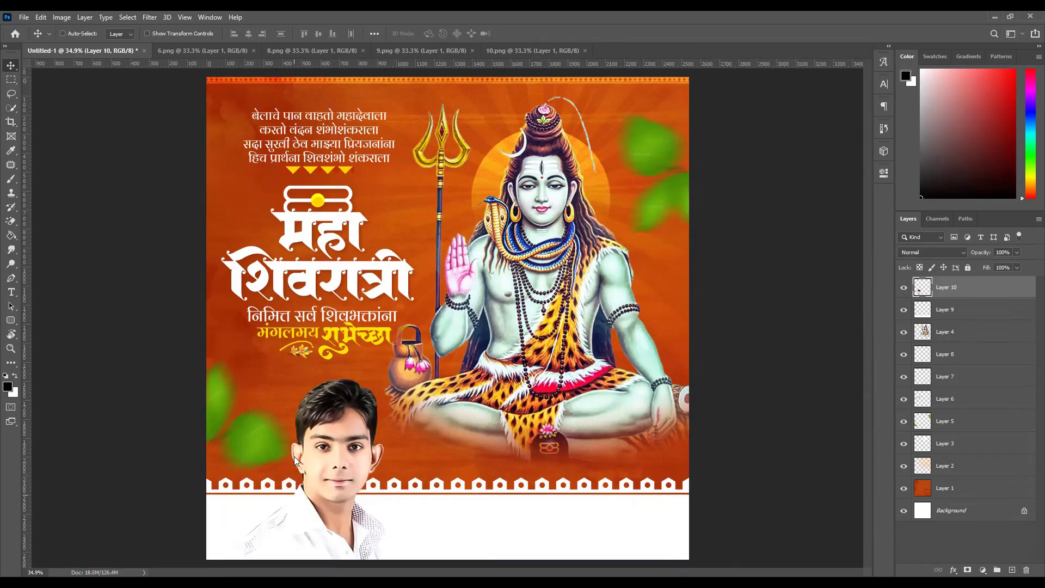
Open image 11 and place its maroon and orange name text in the white footer, to the right of the portrait.
{"action": "left_click", "coordinate": [24, 17]}
{"action": "left_click", "coordinate": [34, 39]}
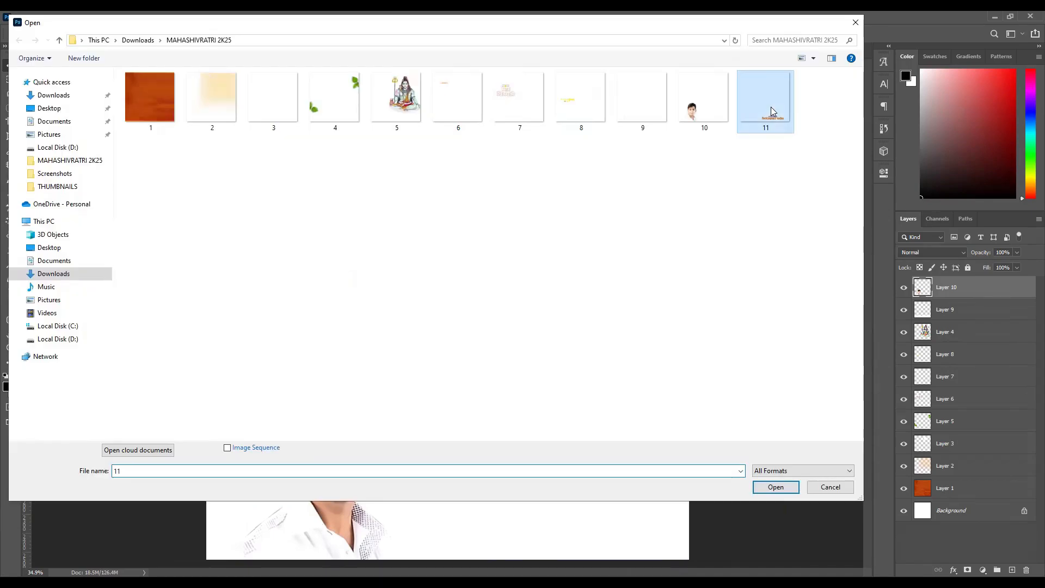
{"action": "double_click", "coordinate": [770, 107]}
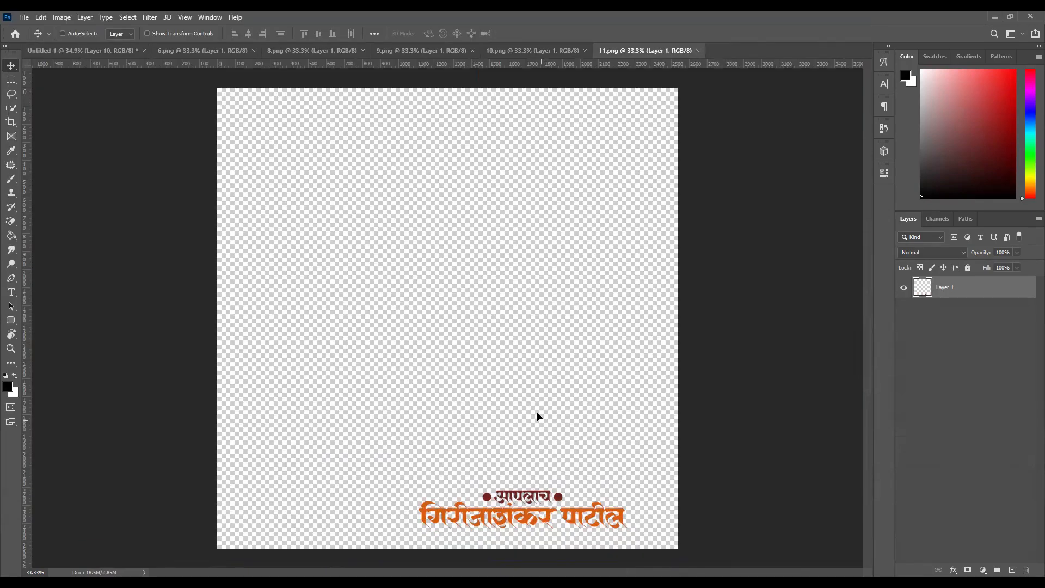
{"action": "left_click_drag", "start_coordinate": [111, 39], "coordinate": [535, 533]}
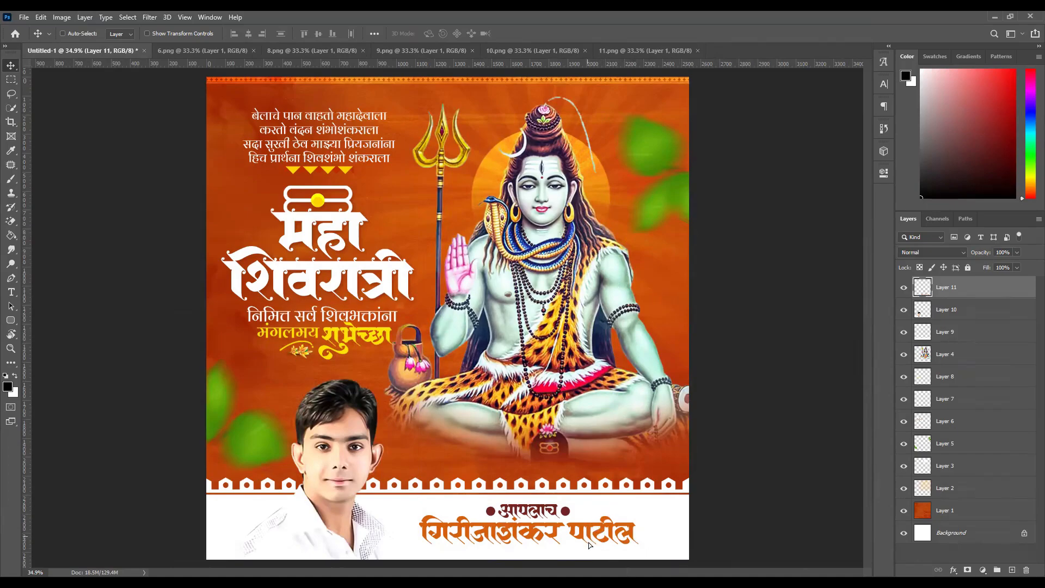
{"action": "left_click_drag", "start_coordinate": [588, 542], "coordinate": [588, 547]}
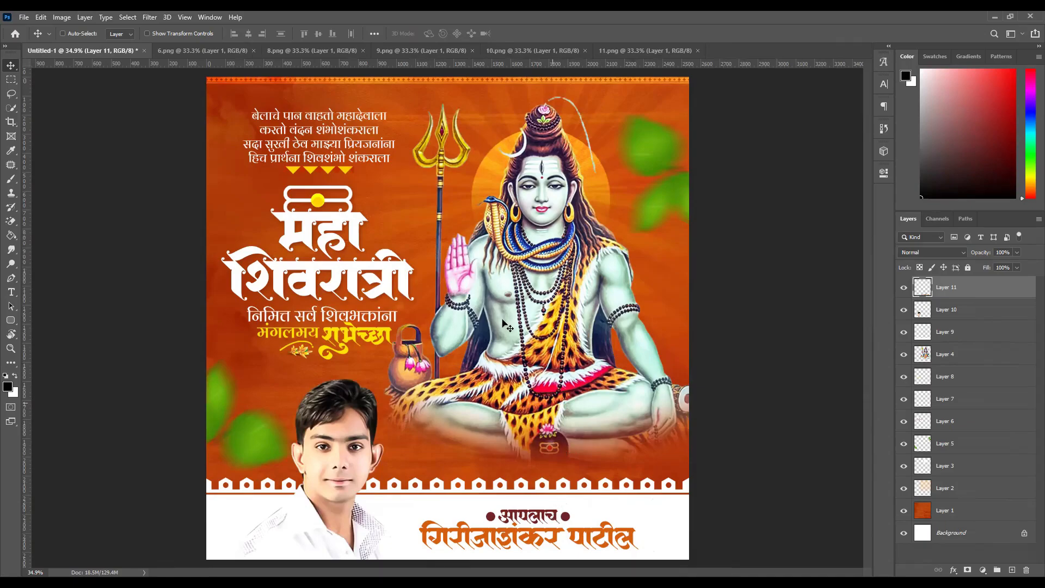
Close source images 6, 8, 9, 10 and 11, and hide the rulers with the poster's Shiva layer selected.
{"action": "left_click", "coordinate": [253, 50]}
{"action": "left_click", "coordinate": [254, 50]}
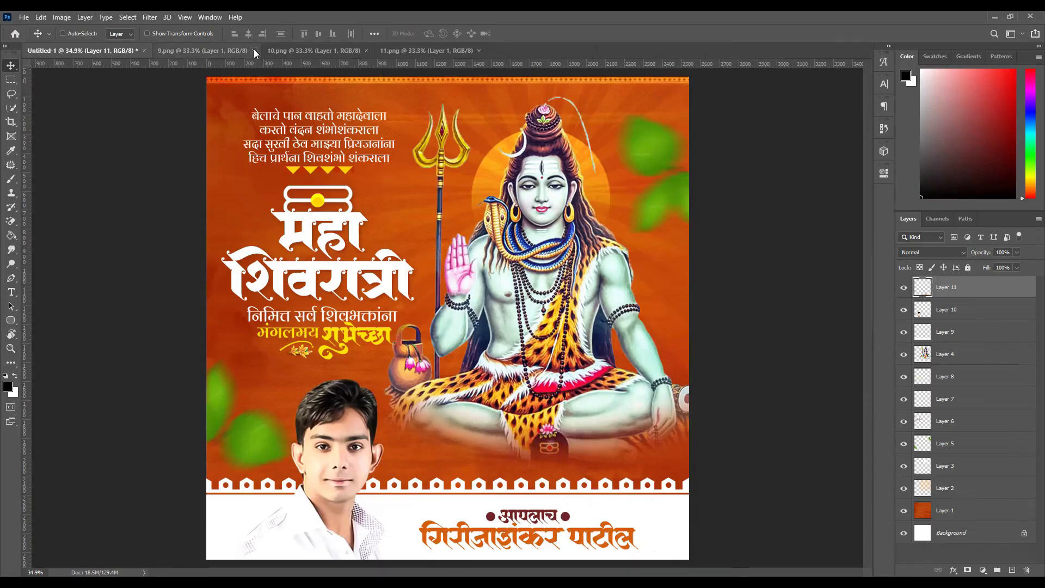
{"action": "left_click", "coordinate": [253, 50]}
{"action": "left_click", "coordinate": [253, 50]}
{"action": "left_click", "coordinate": [254, 50]}
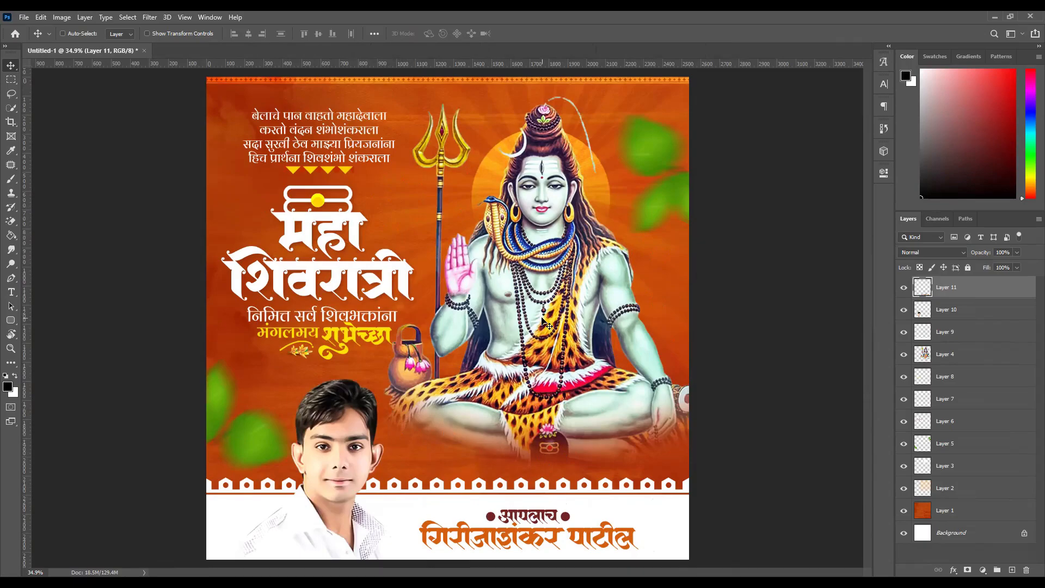
{"action": "left_click", "coordinate": [945, 353]}
{"action": "key", "text": "ctrl+r"}
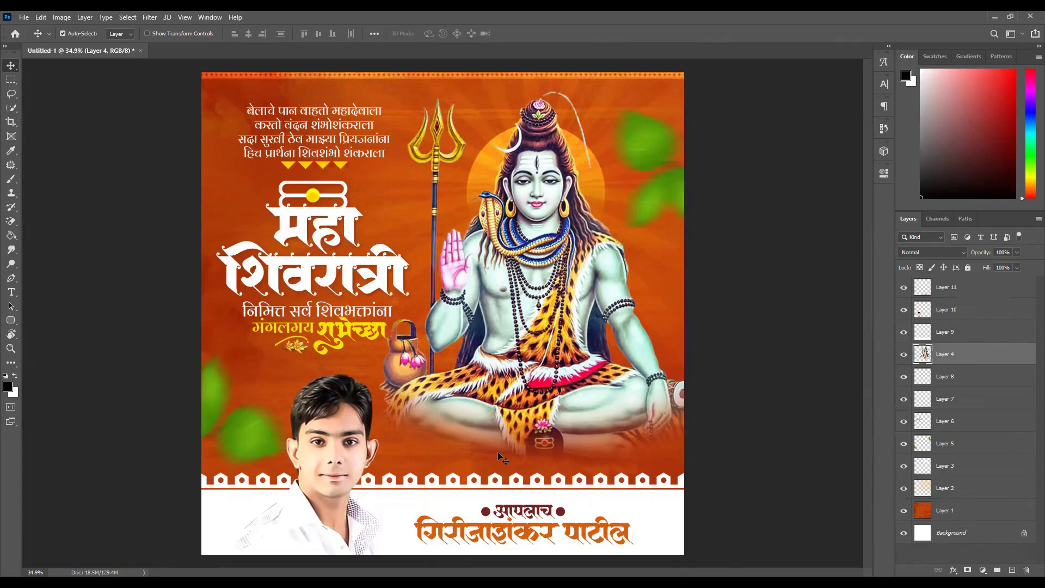
Try scaling the Shiva figure to 83.39% and hiding the man's portrait, and undo both changes.
{"action": "key", "text": "ctrl+t"}
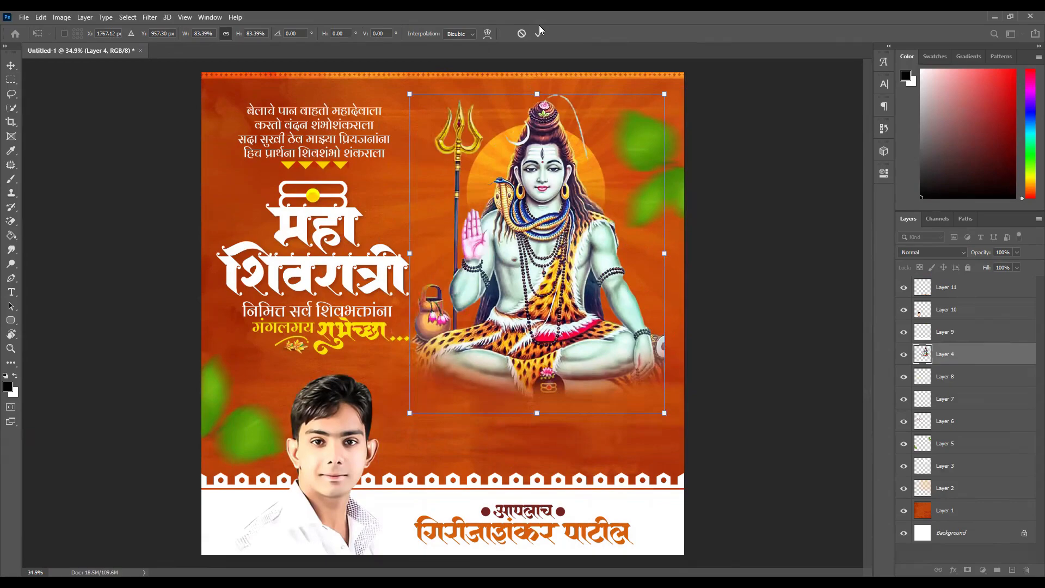
{"action": "left_click", "coordinate": [538, 33]}
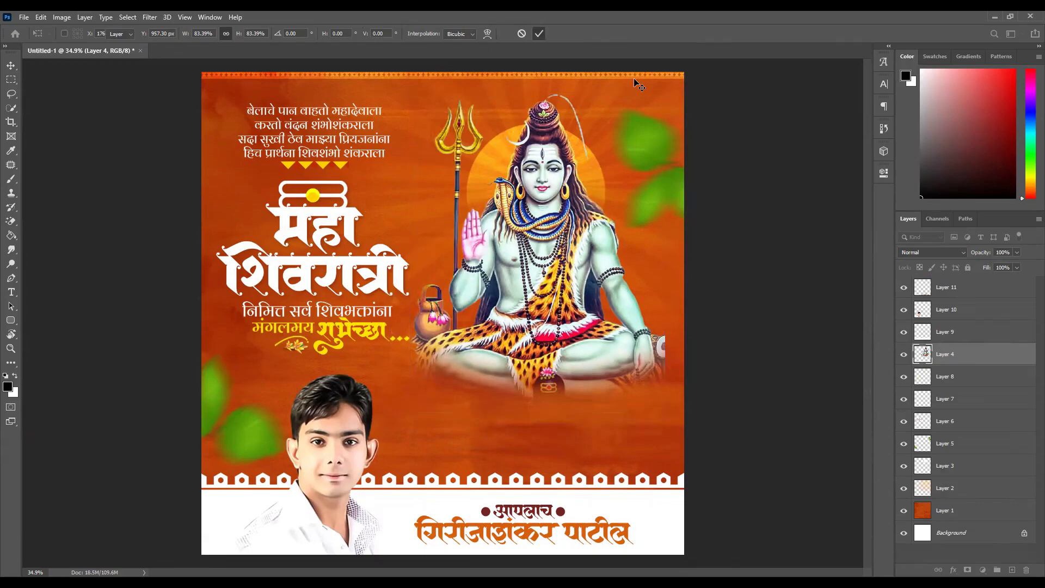
{"action": "left_click", "coordinate": [903, 309]}
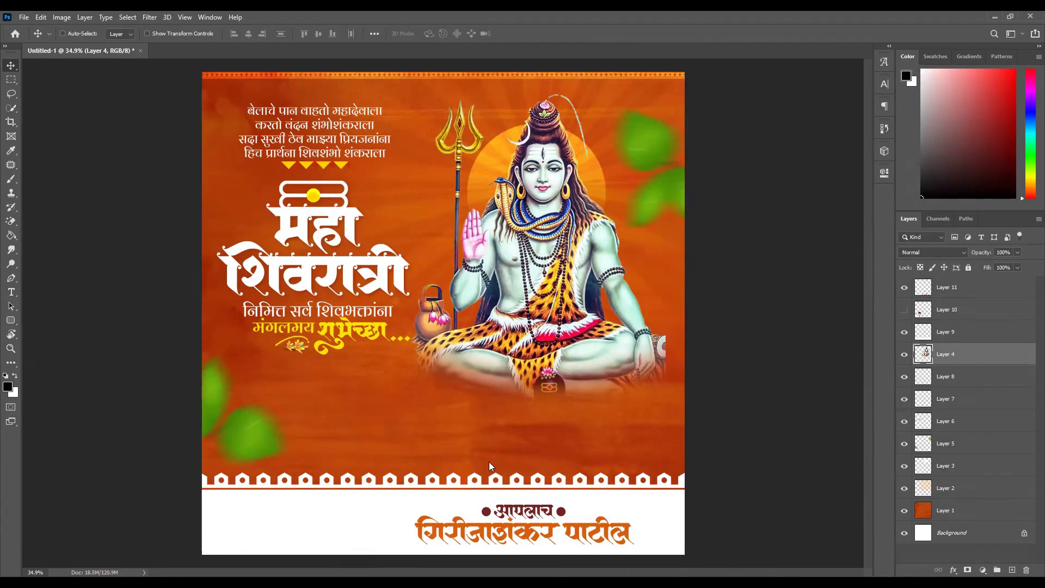
{"action": "key", "text": "ctrl+z"}
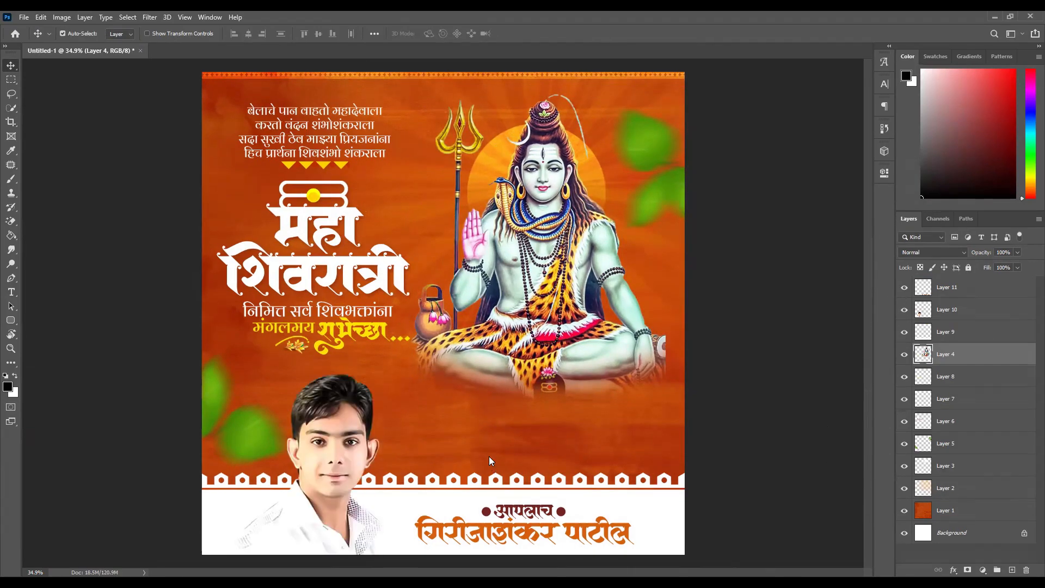
{"action": "key", "text": "ctrl"}
{"action": "key", "text": "ctrl+z"}
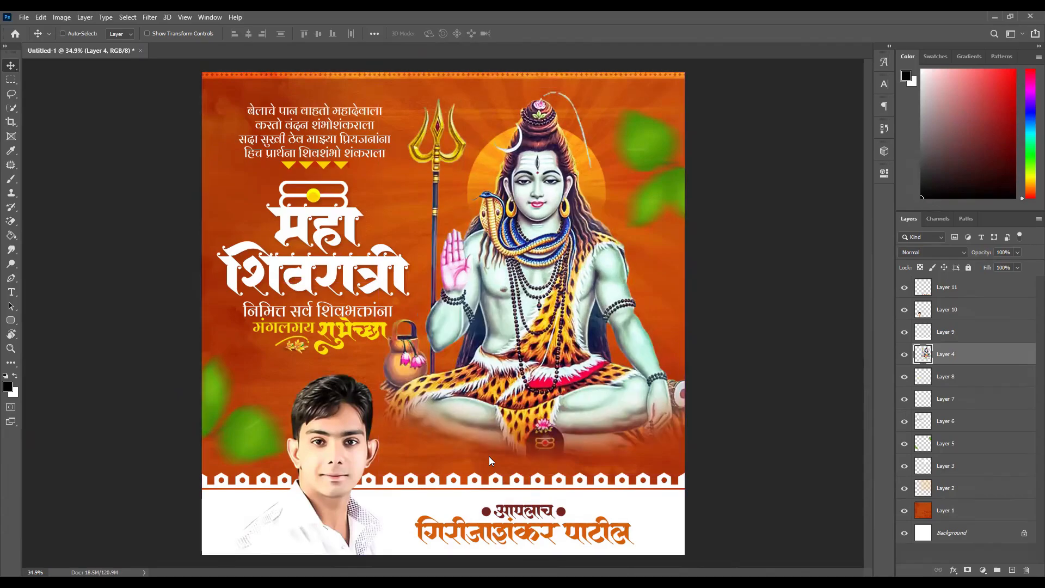